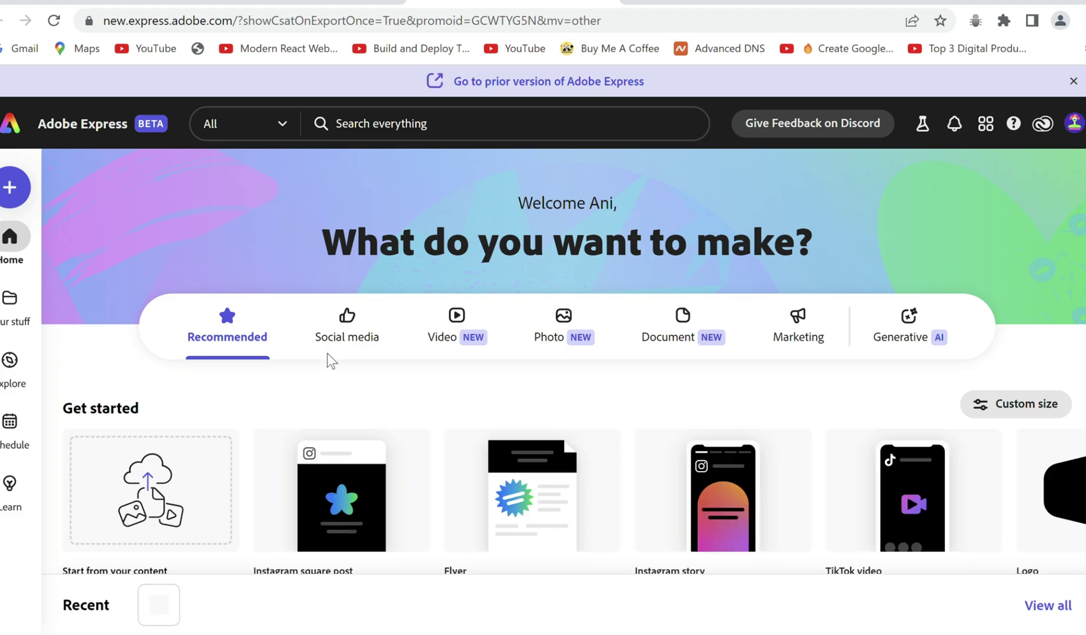
Step: Start an Instagram square post and generate images from the prompt 'futuristic cafe lounge'
click(368, 335)
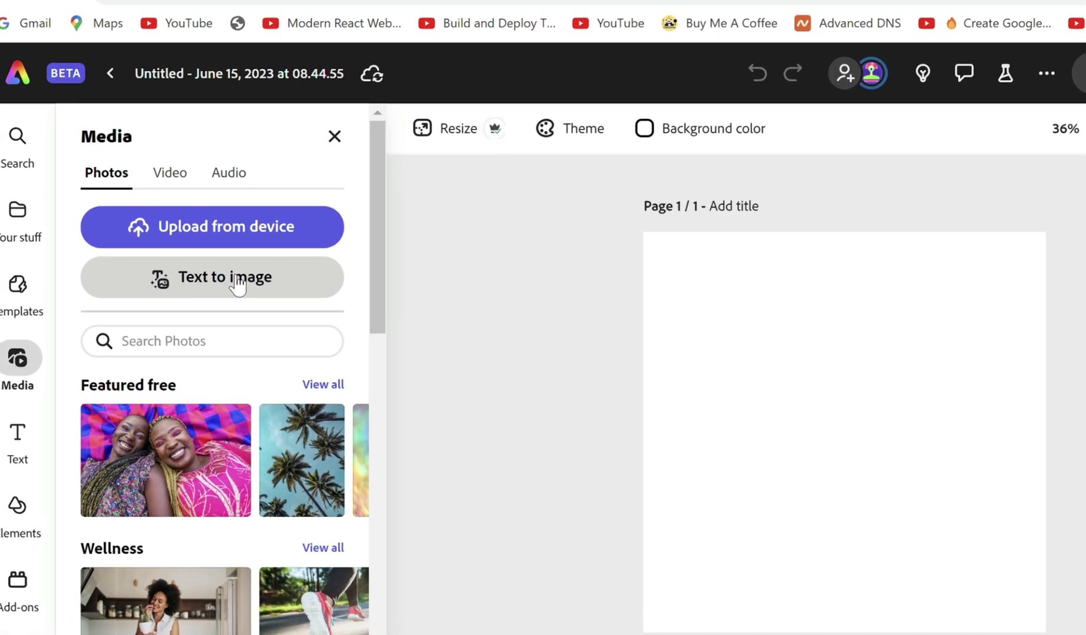
click(211, 272)
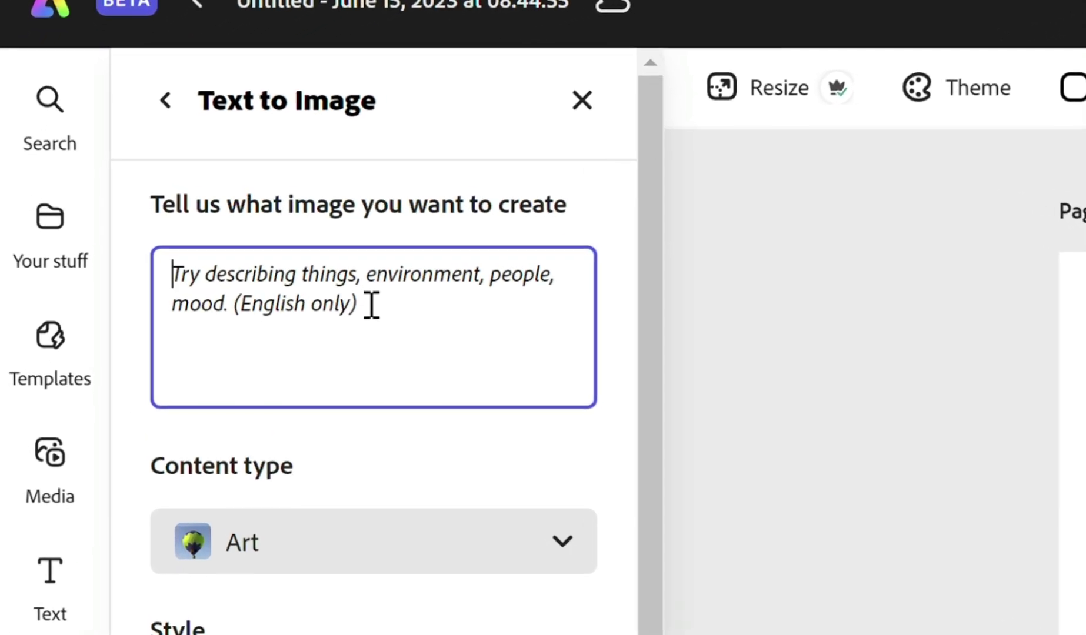
text(futu)
text(ristic)
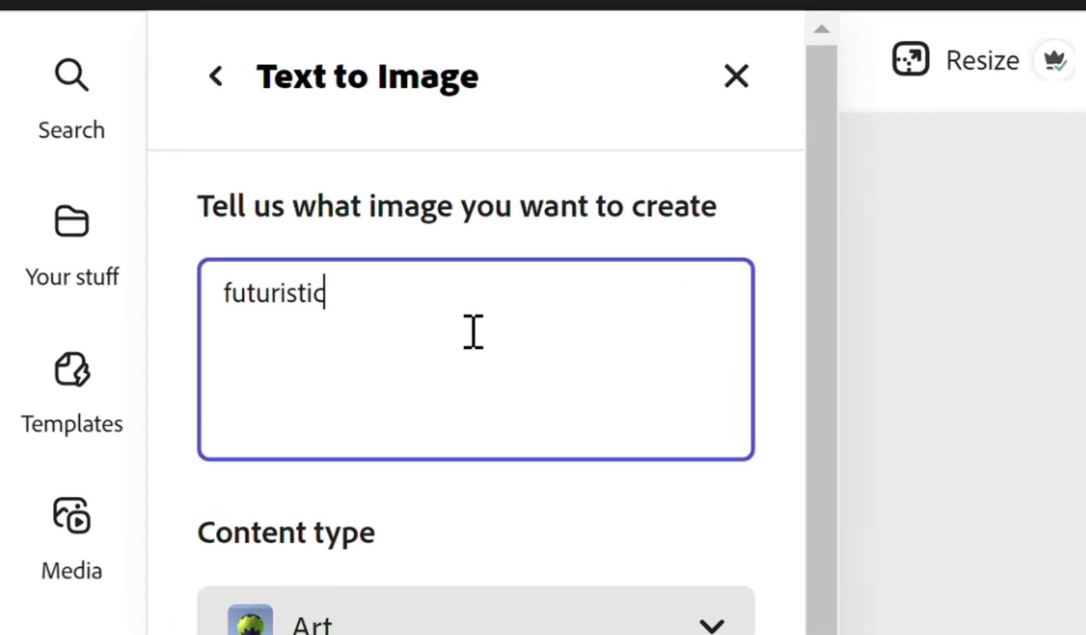
text( ca)
text(fe lounge)
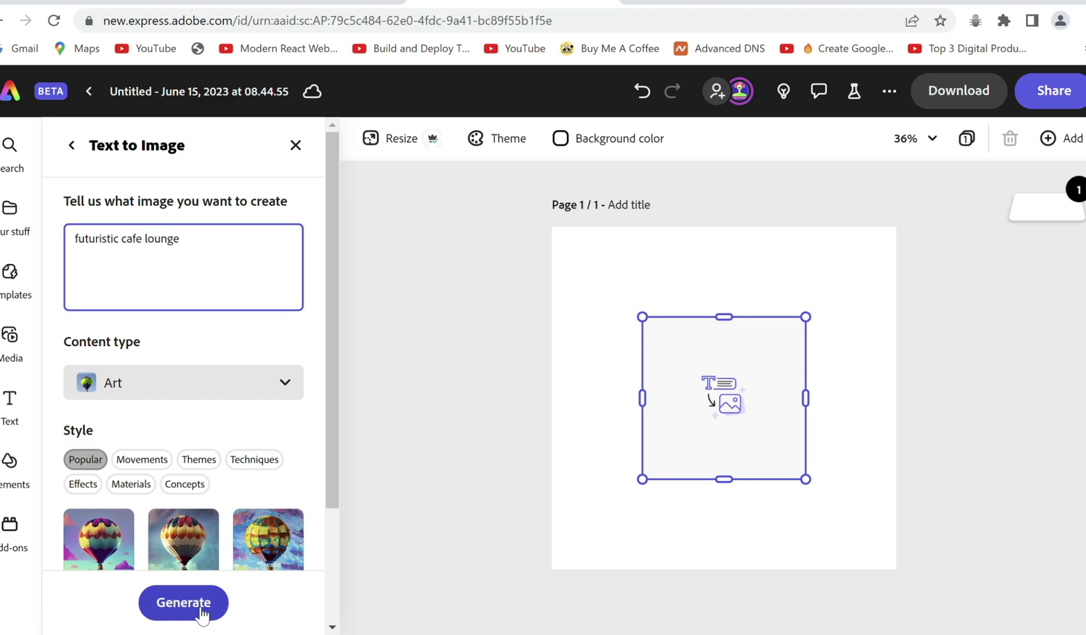
click(201, 610)
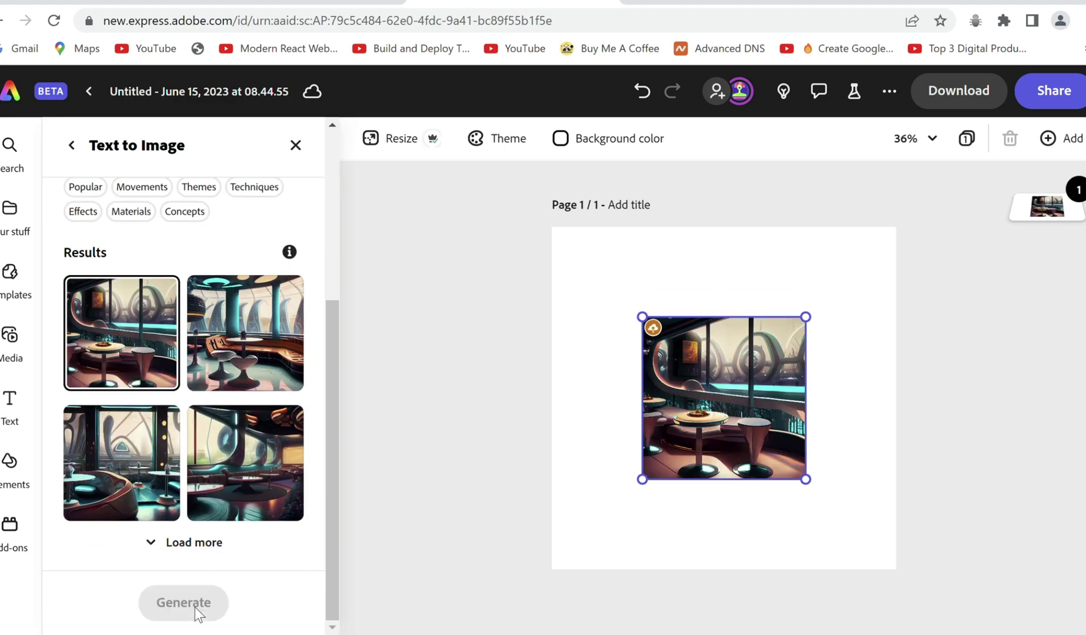
Step: Preview the four cafe results and place the fourth one on the canvas
click(218, 455)
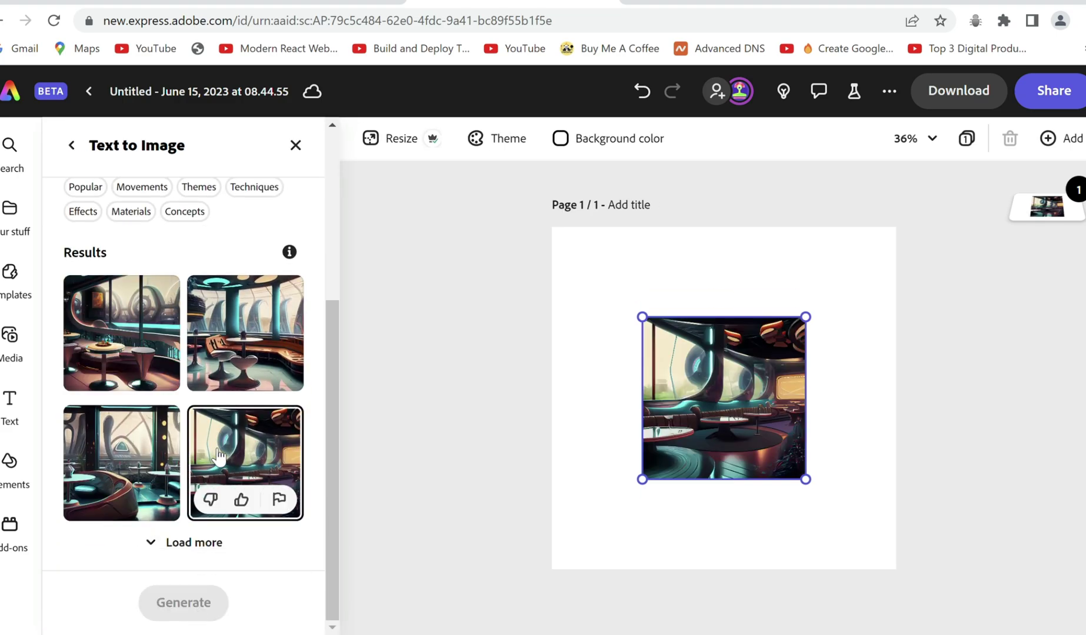
click(121, 452)
click(121, 329)
click(263, 330)
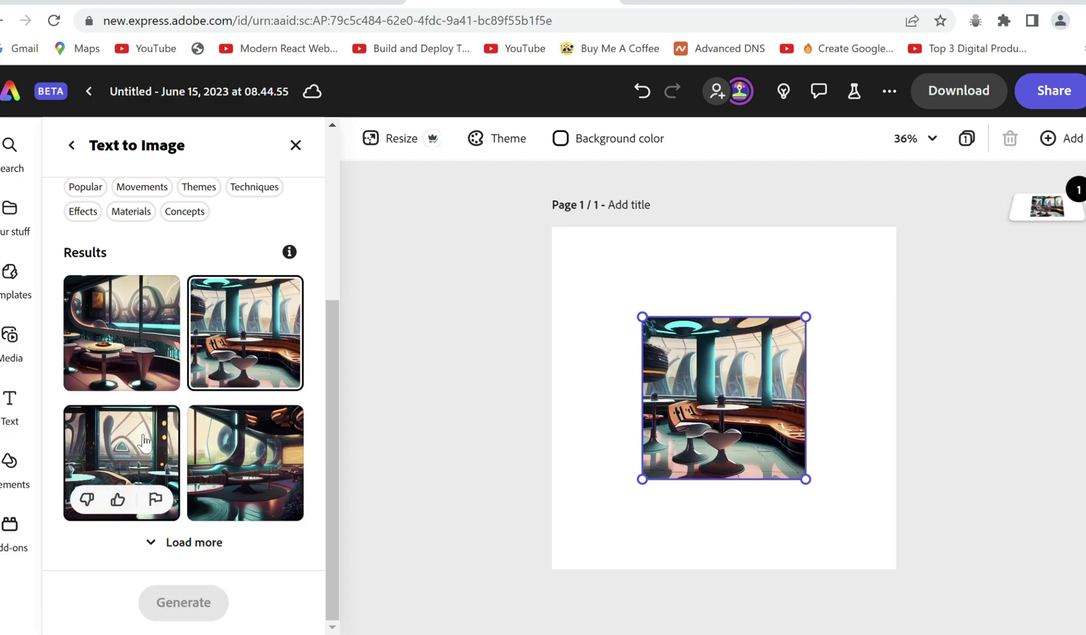
click(121, 458)
click(245, 458)
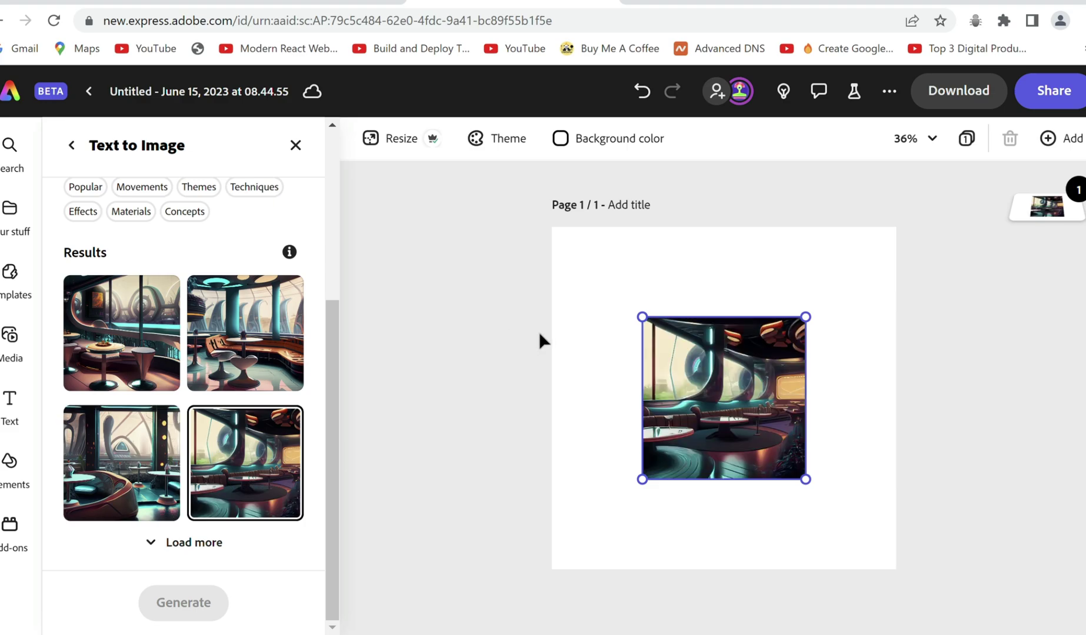
Step: Make the cafe image the full-page background
click(506, 330)
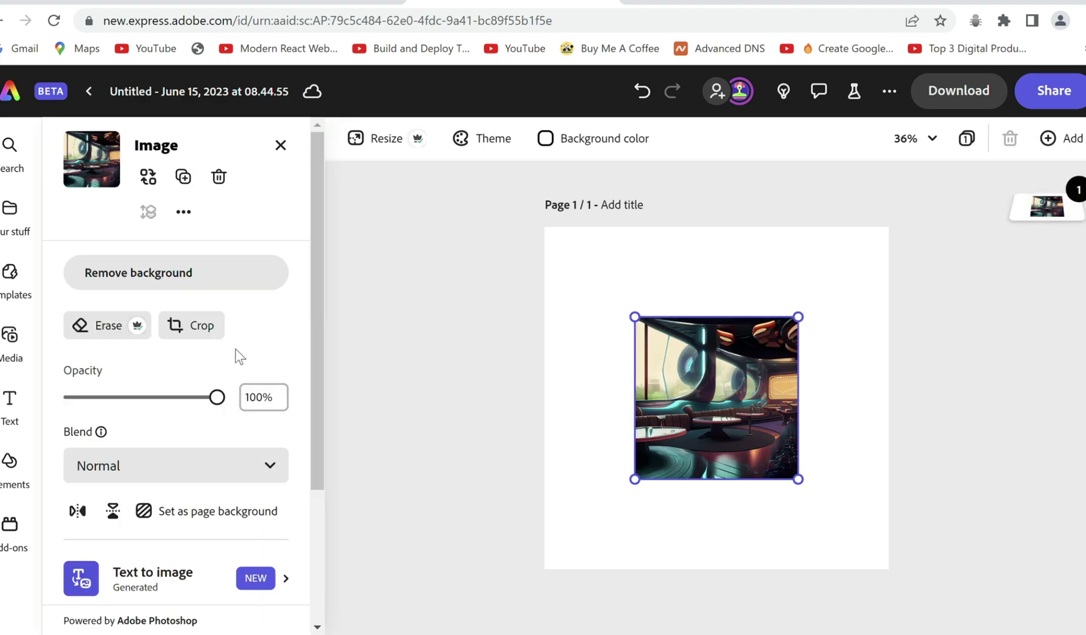
scroll(235, 350, down, 2)
scroll(234, 349, down, 1)
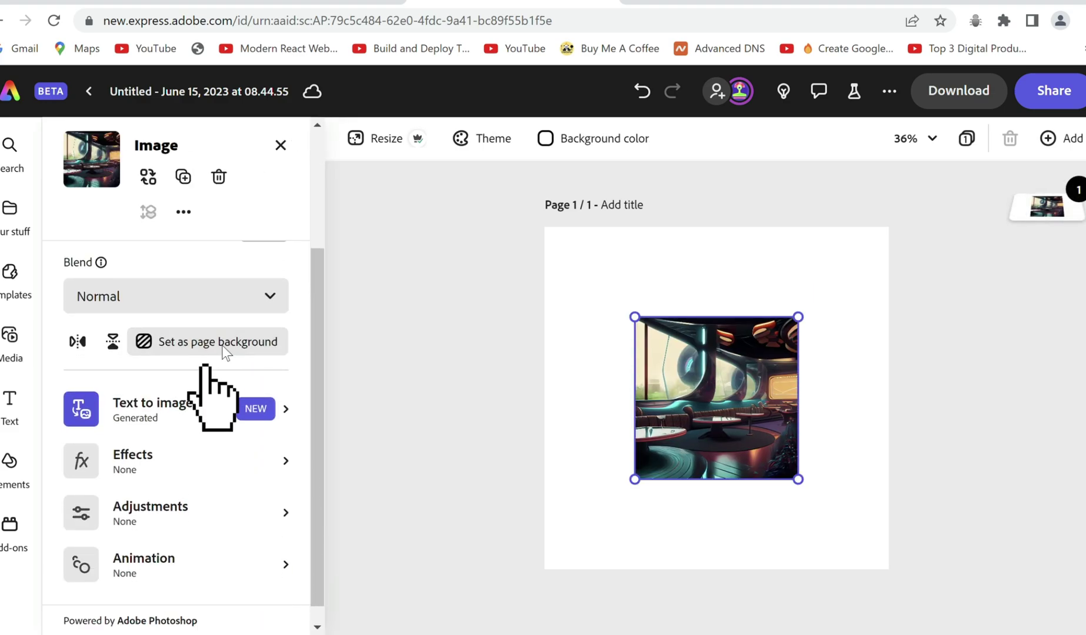
click(226, 353)
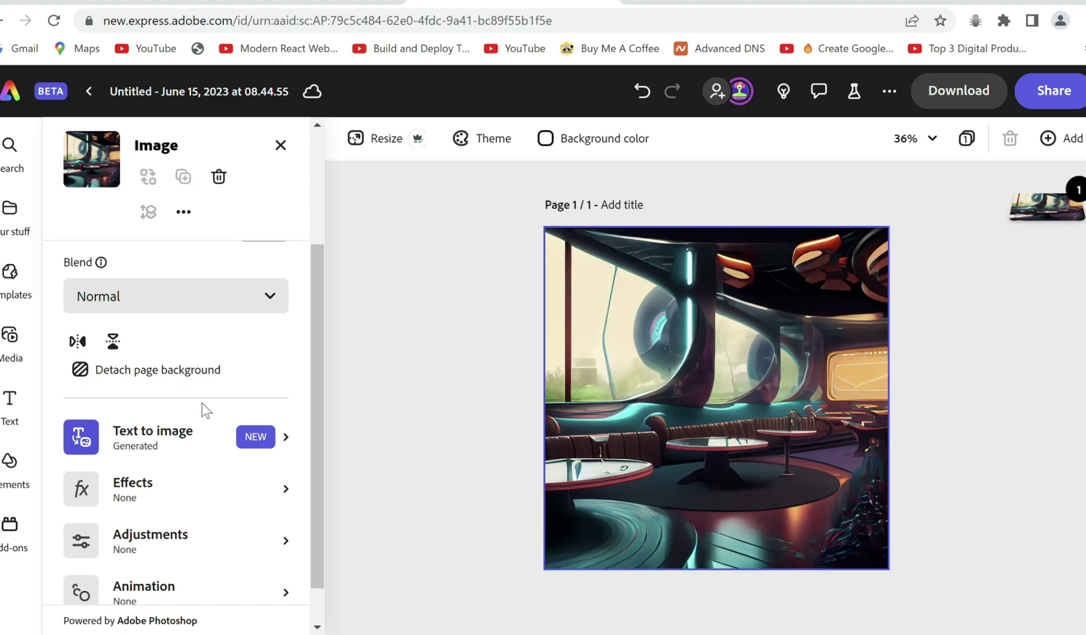
Step: Apply the Darken effect to the cafe background
scroll(202, 402, down, 1)
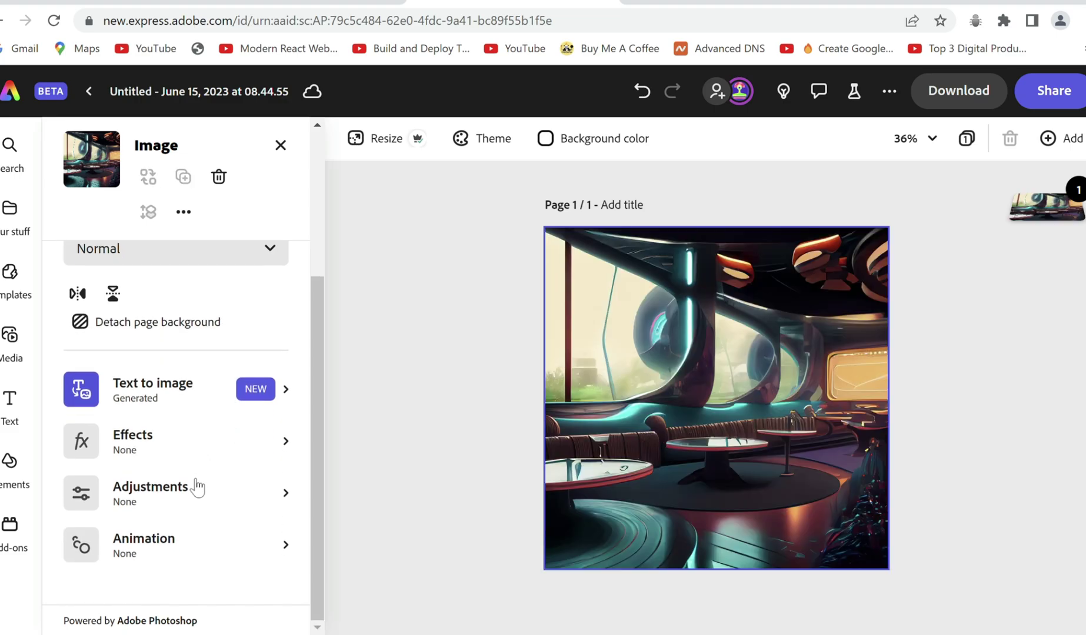
click(205, 442)
click(278, 253)
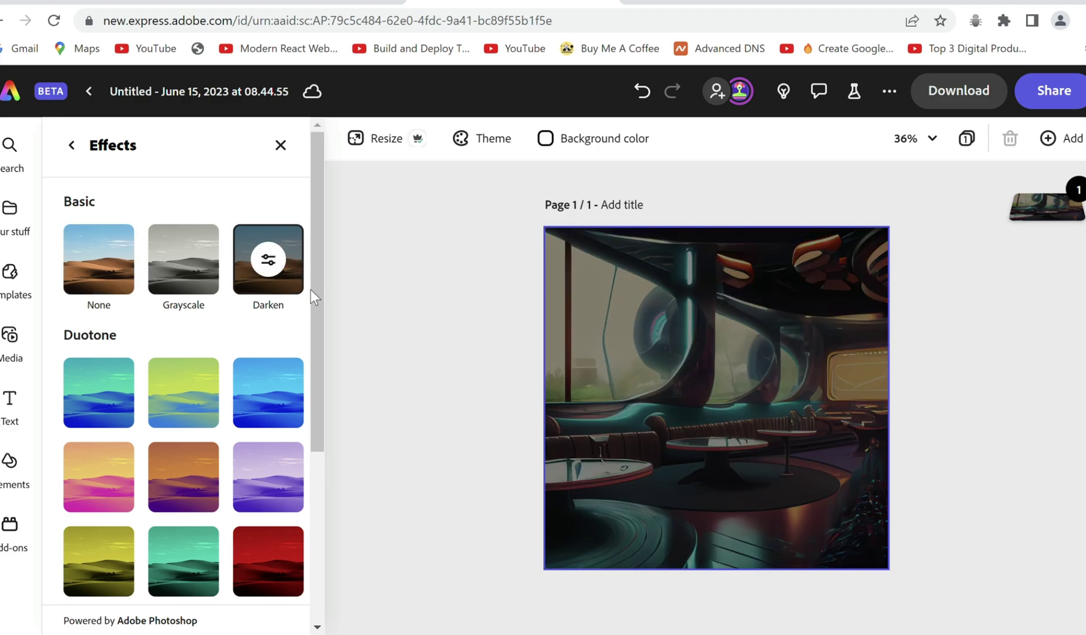
Step: Generate 'futuristic space themed canned energy drink' images and place the fourth, flying-saucer can
click(411, 339)
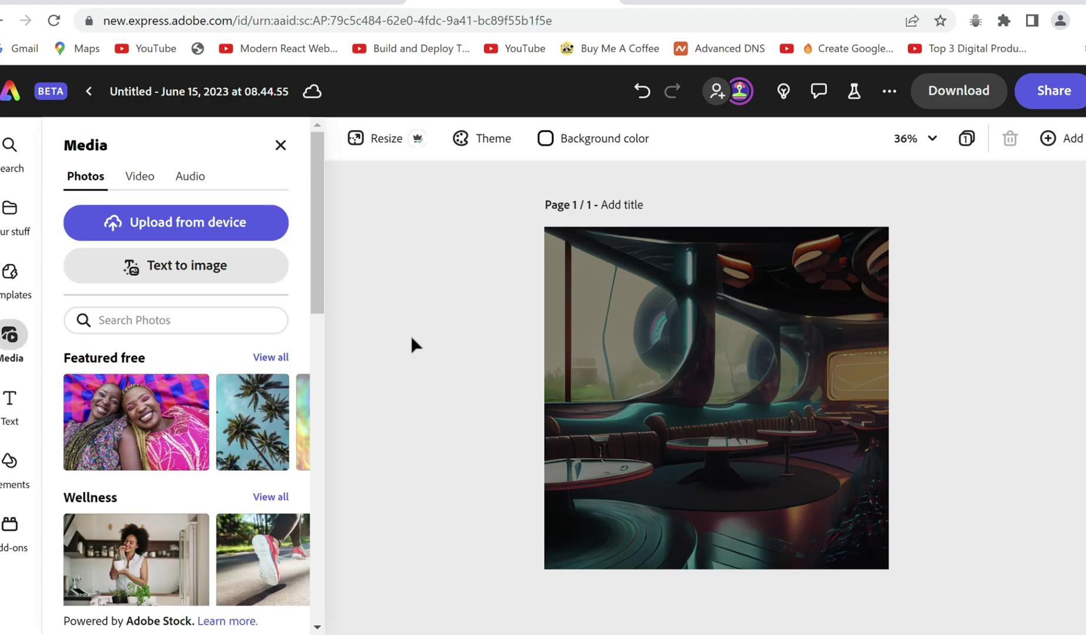
click(225, 268)
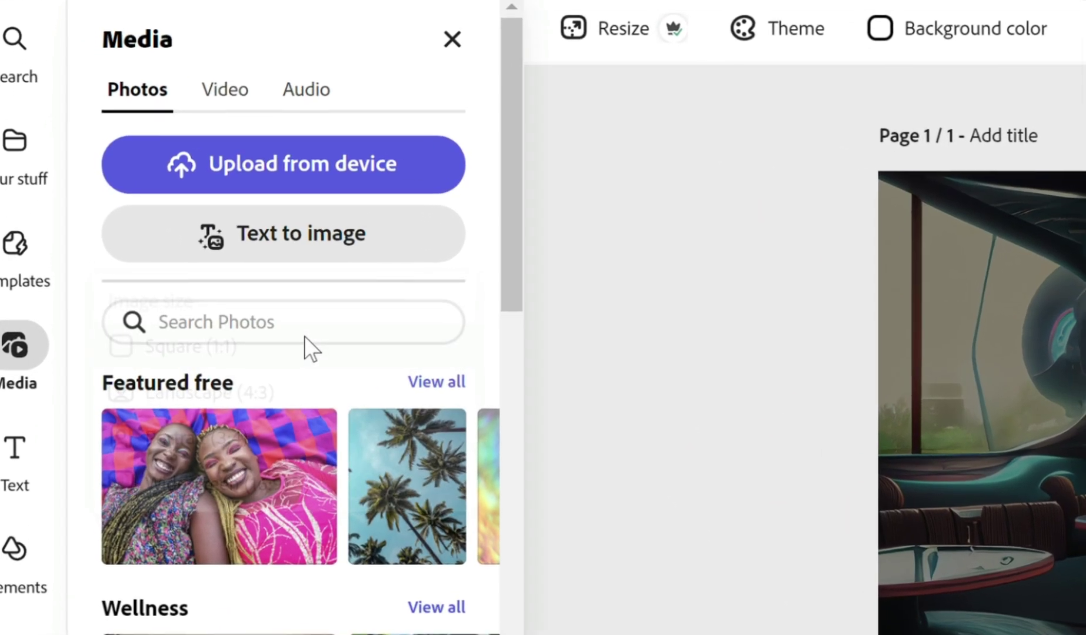
text(futuristic space themed canned energy drink)
key(Return)
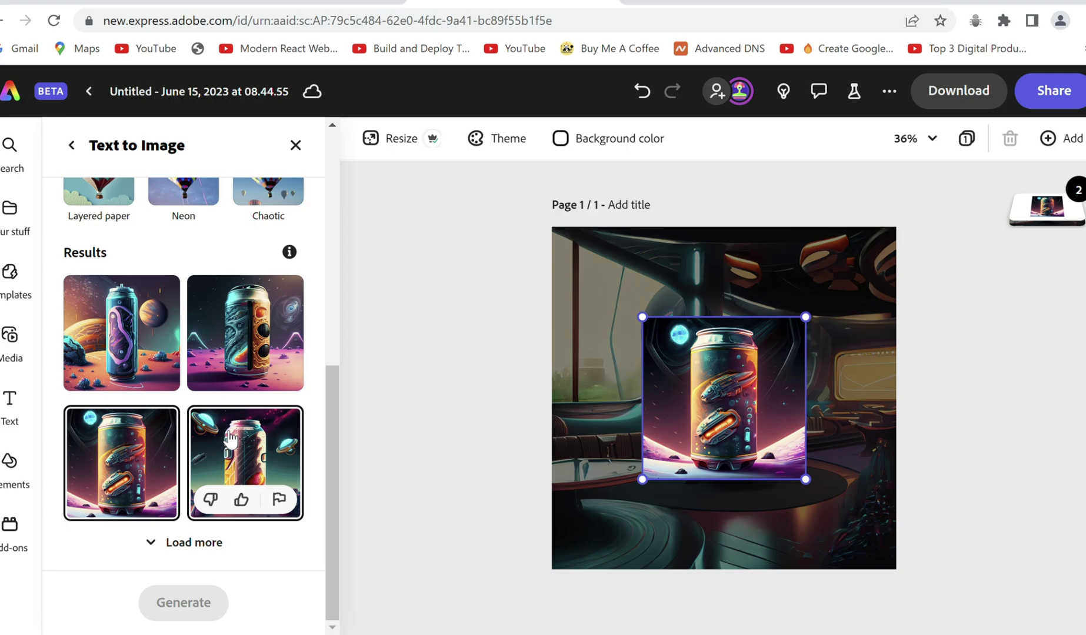
click(230, 440)
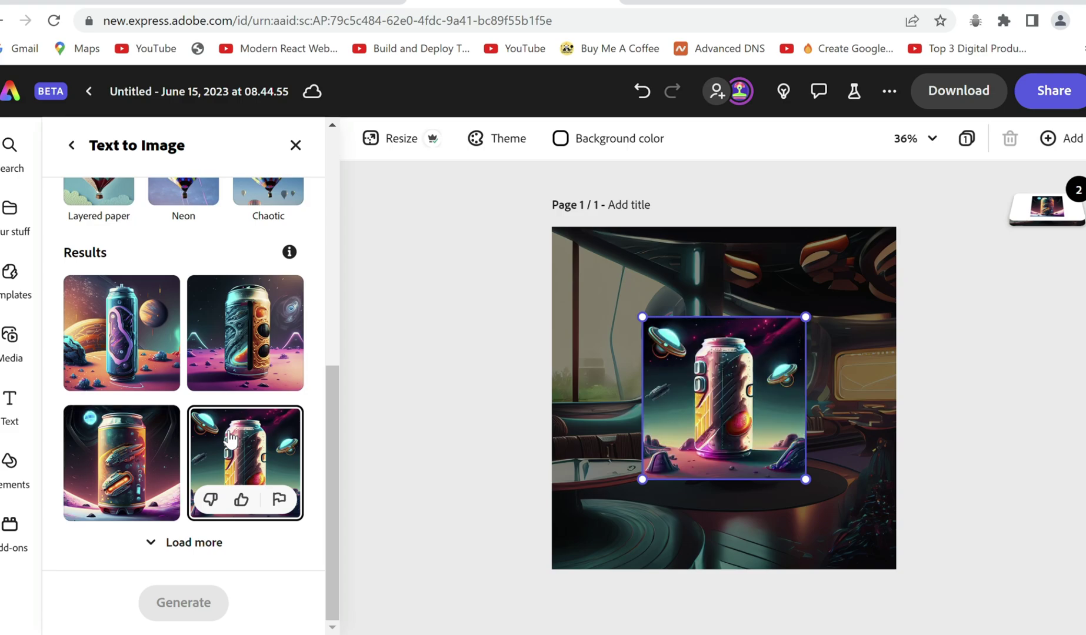
click(420, 305)
click(662, 386)
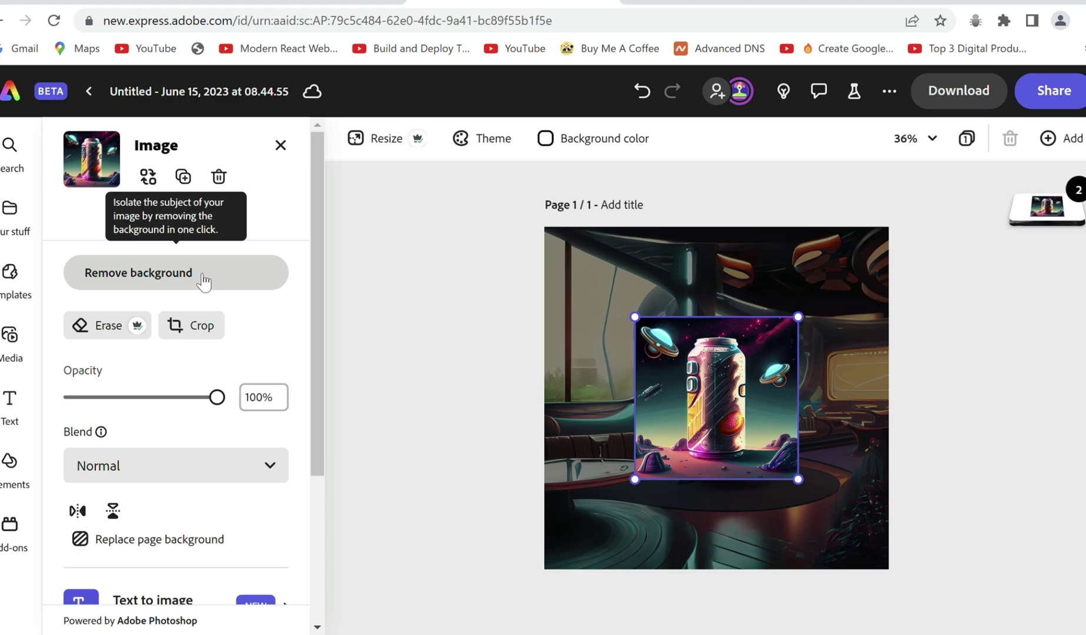
Step: Remove the background from the can image and check the cutout
click(200, 274)
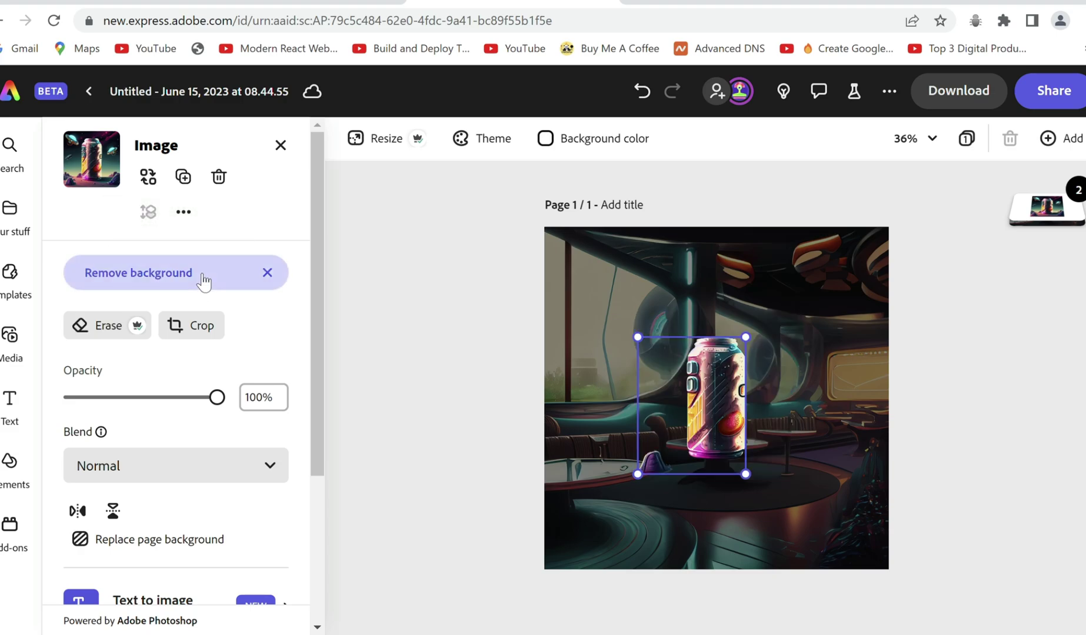
click(423, 375)
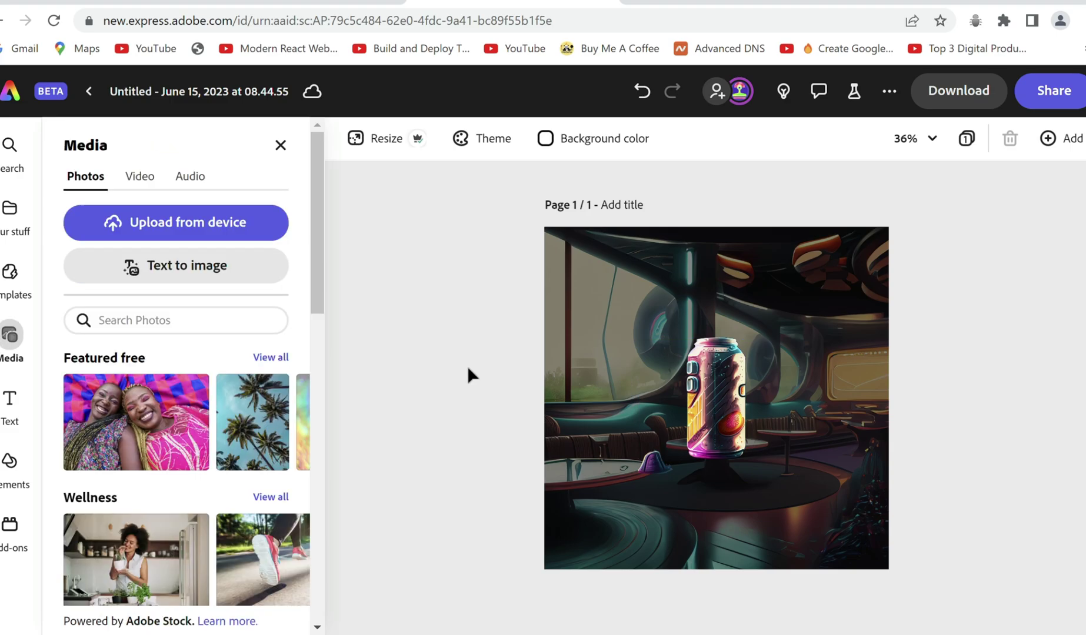
click(674, 442)
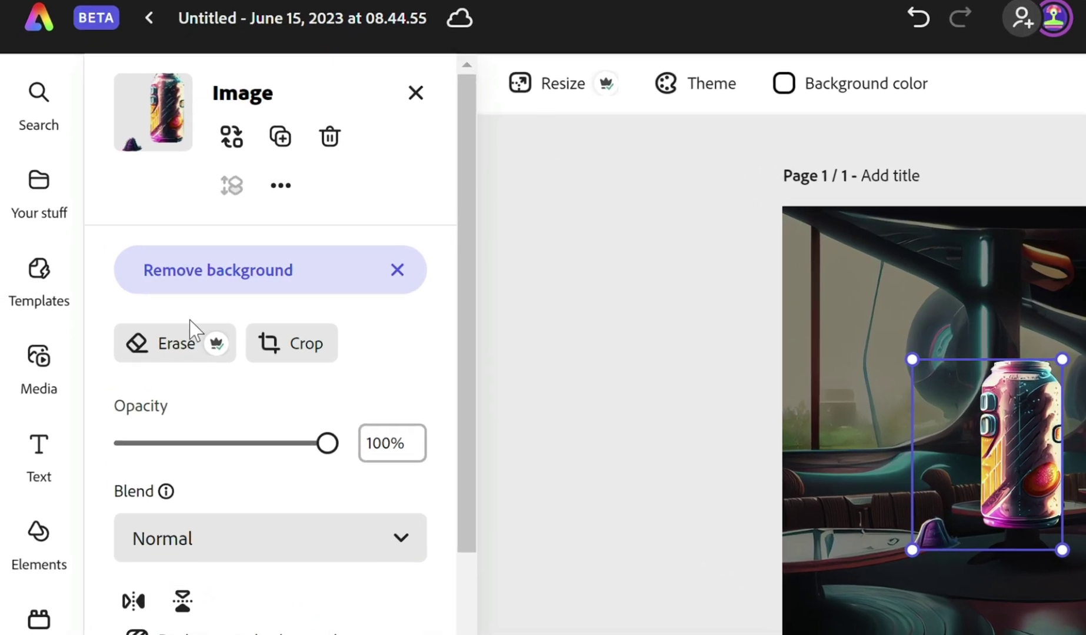
Step: Manually erase the stray purple shape beside the can and confirm the edits
click(132, 341)
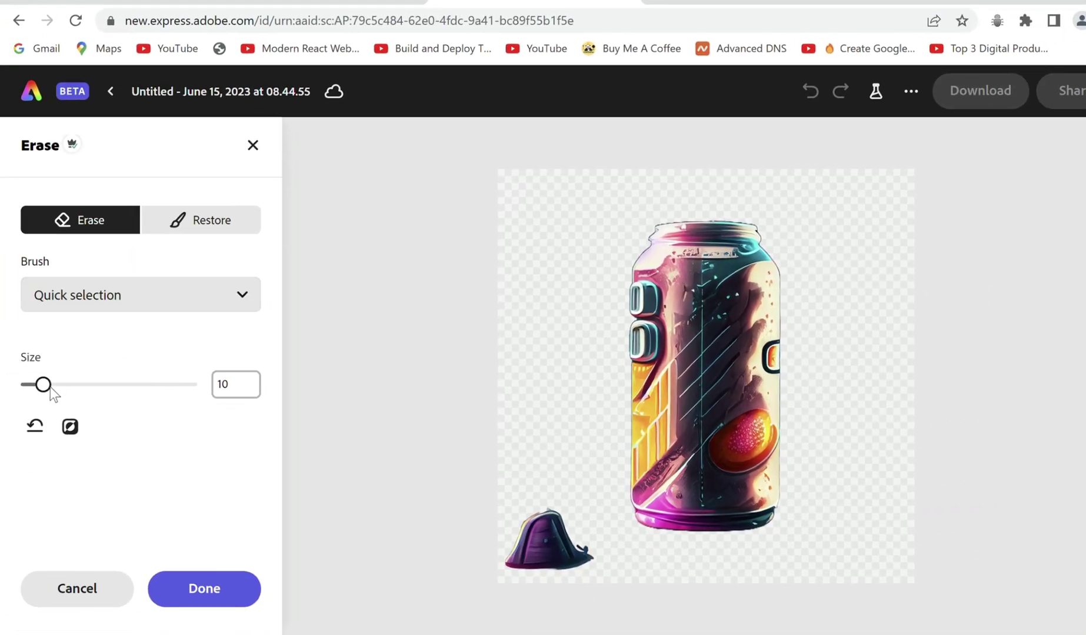
click(551, 525)
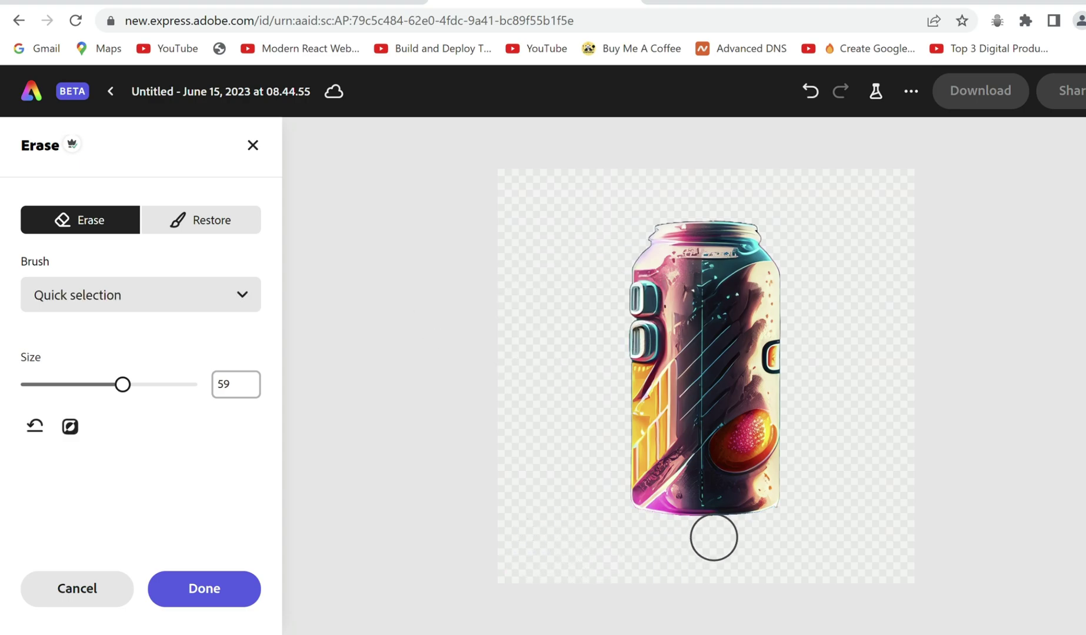
click(175, 227)
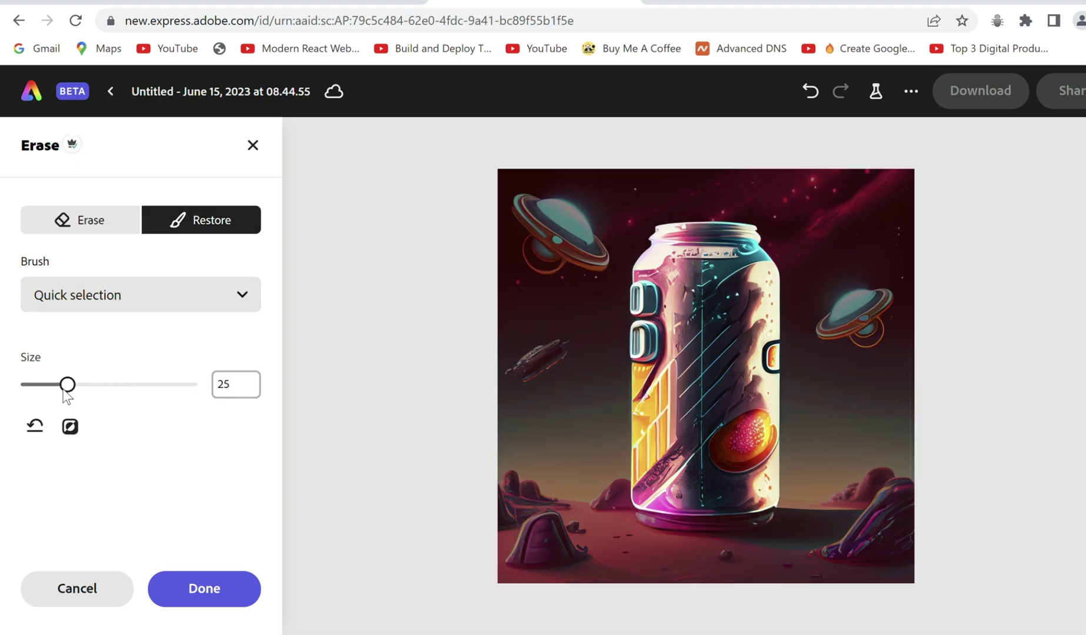
click(66, 216)
click(205, 593)
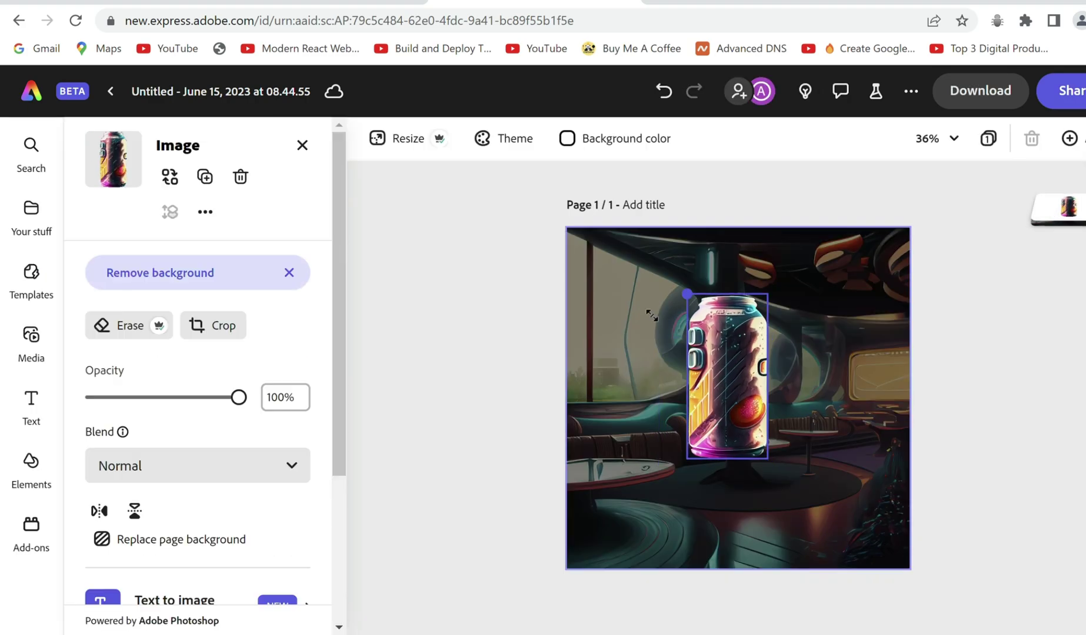
Step: Move the can slightly lower and tilt it leftward
drag(696, 360, 711, 389)
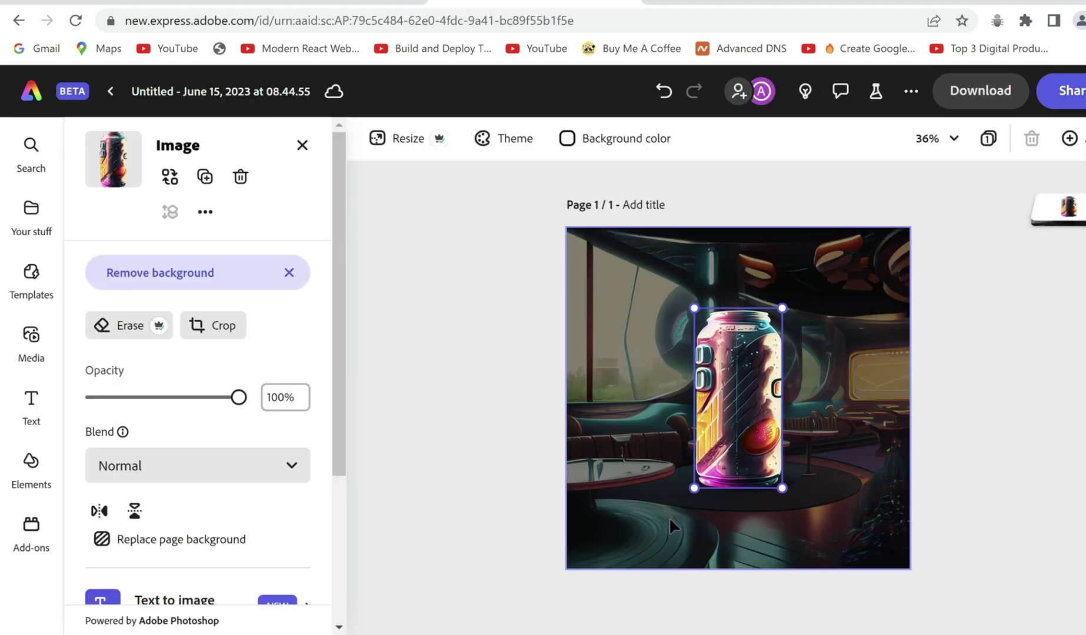
mouse_move(693, 488)
mouse_down()
mouse_move(705, 492)
mouse_move(688, 436)
mouse_up()
click(32, 335)
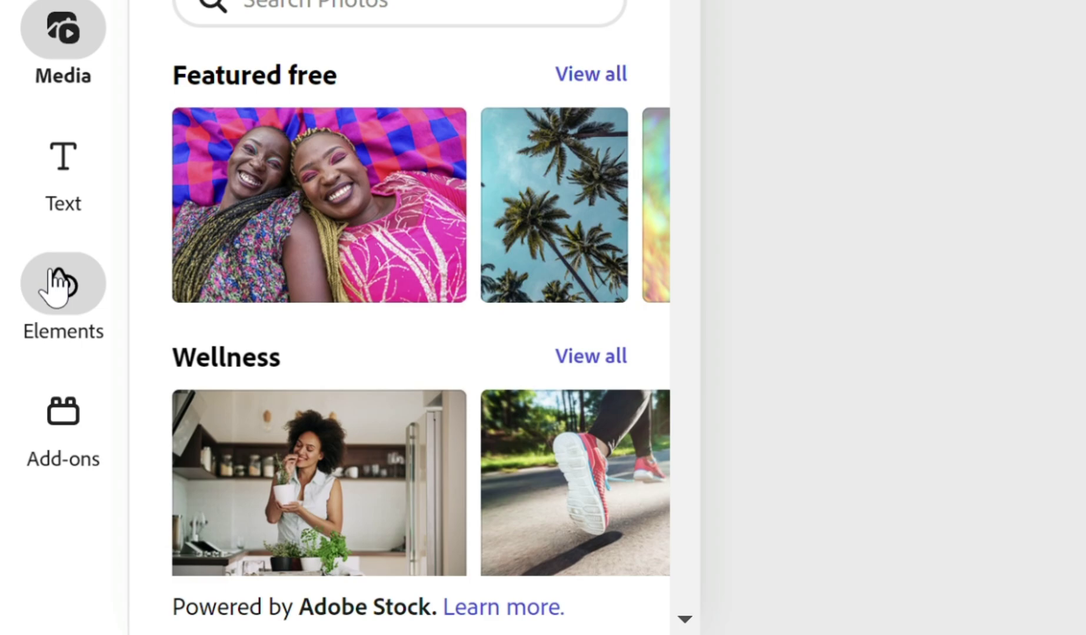
Step: Add a 'smoke' design element, rotated and enlarged around the can
click(59, 262)
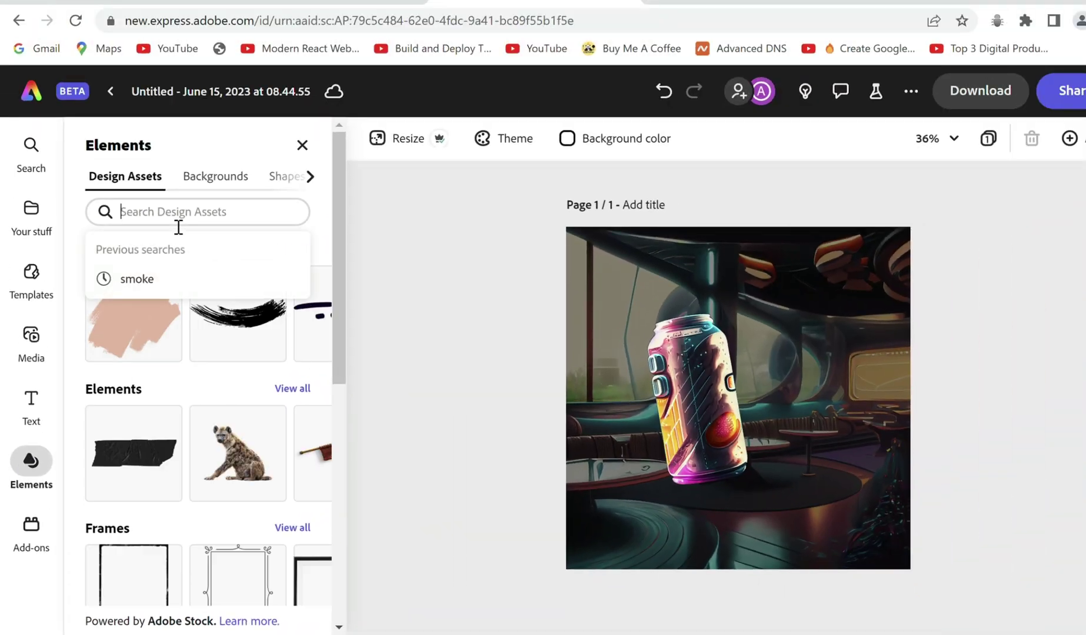
text(smoke)
key(Return)
drag(177, 322, 647, 353)
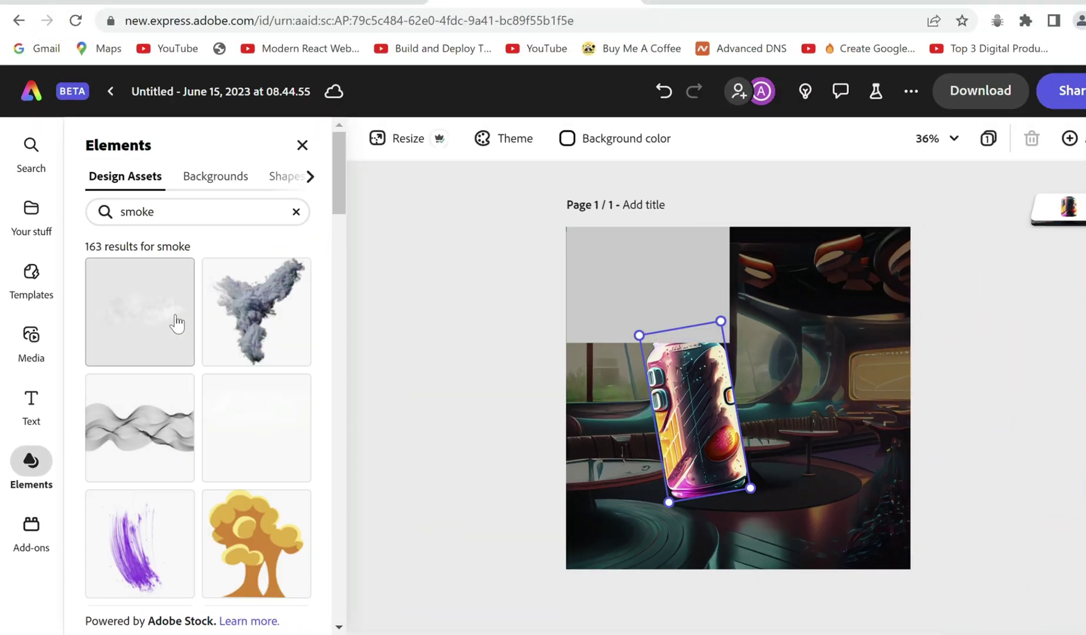
drag(747, 476, 571, 428)
click(45, 365)
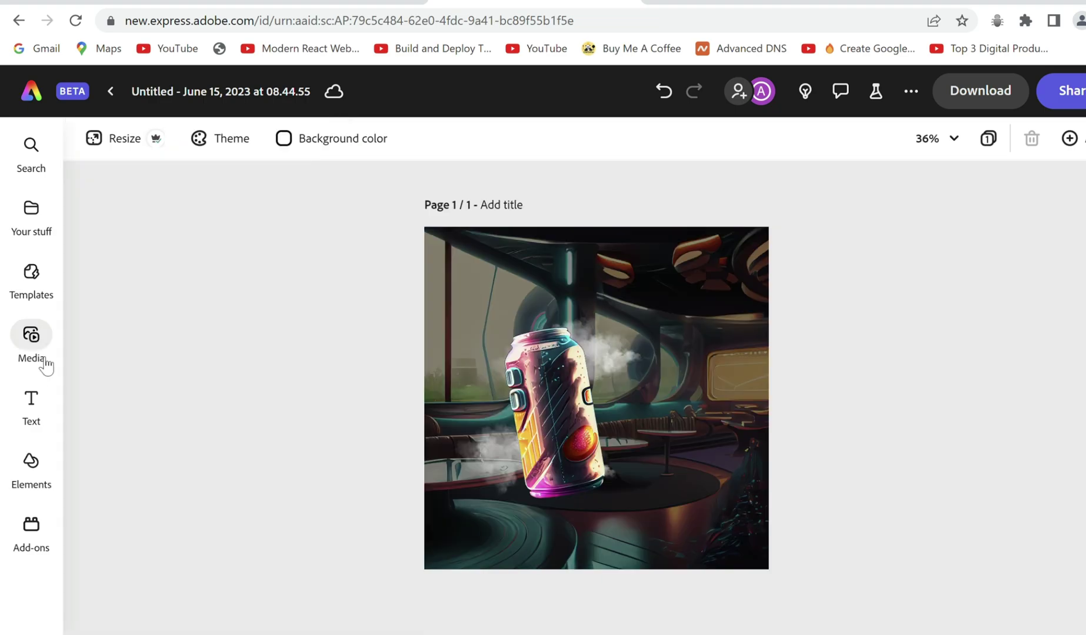
Step: Add a text box in Alfarn Regular reading 'ENERGY TO YOUR SOUL'
click(39, 412)
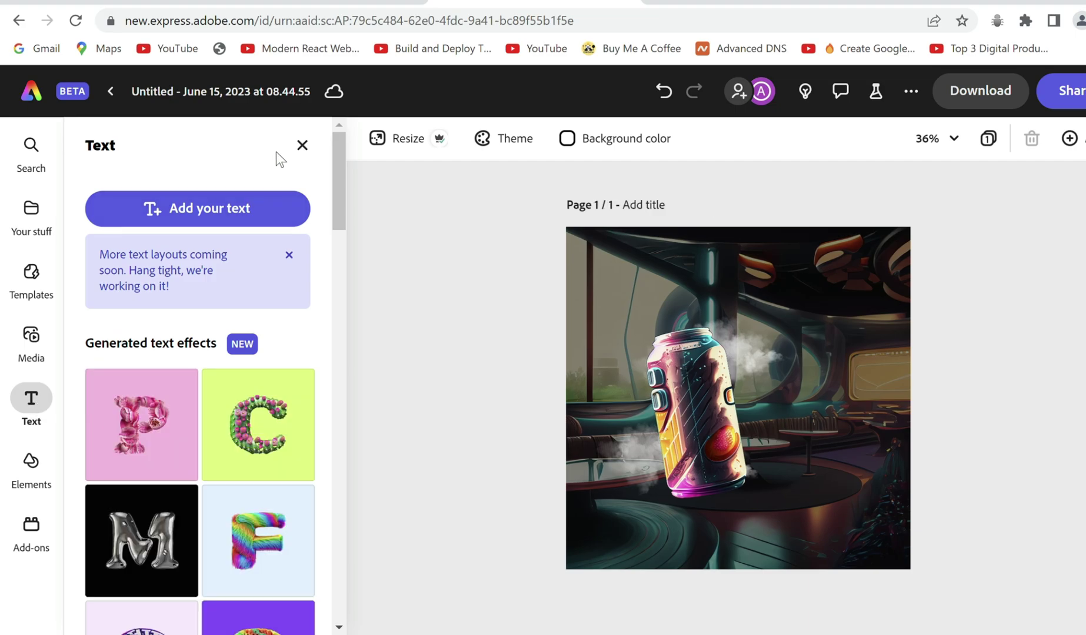
click(275, 208)
click(295, 391)
scroll(234, 248, down, 3)
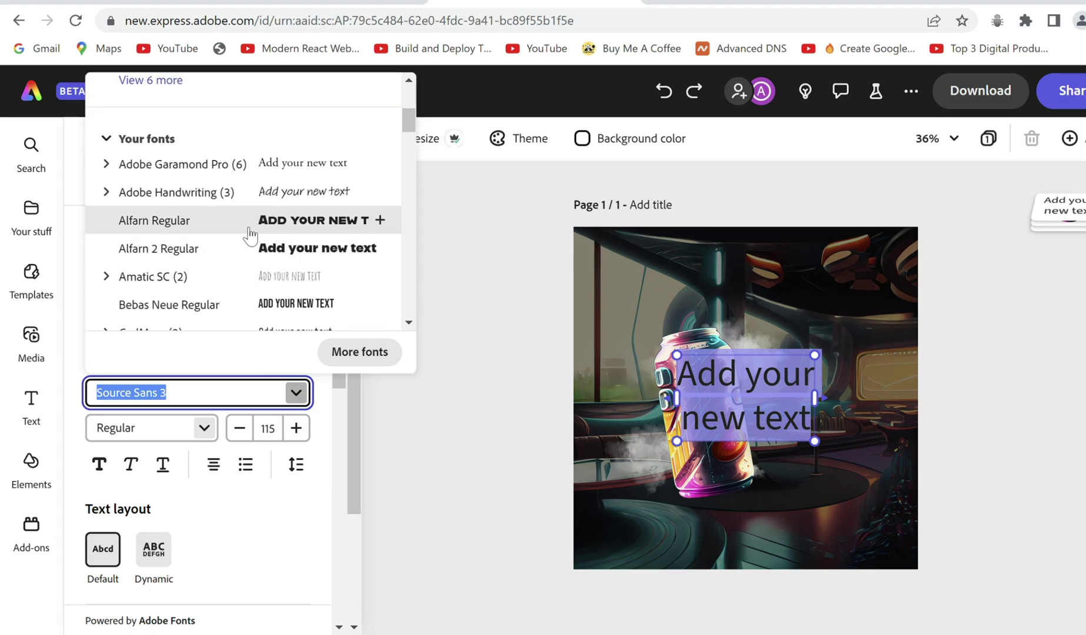
click(242, 222)
double_click(747, 362)
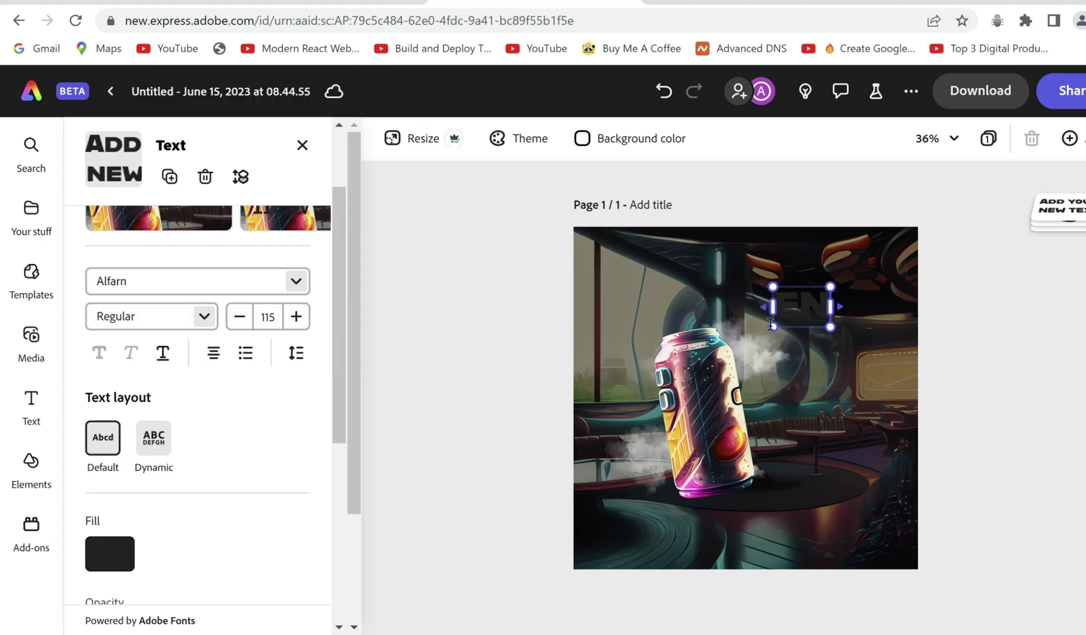
text(ENERGY TO )
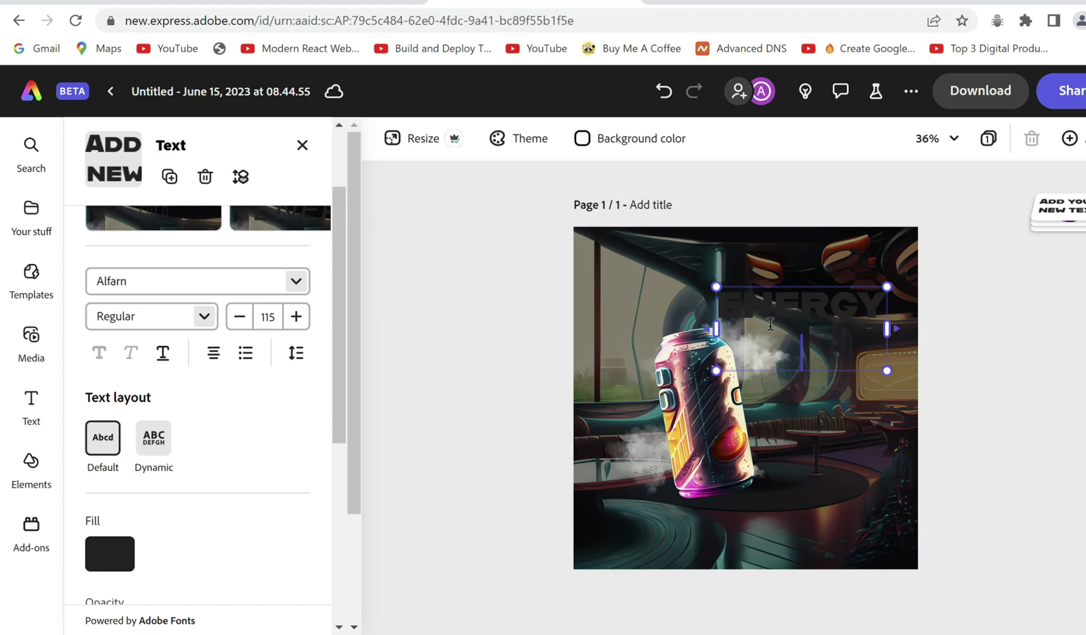
text(YOUR SOUL)
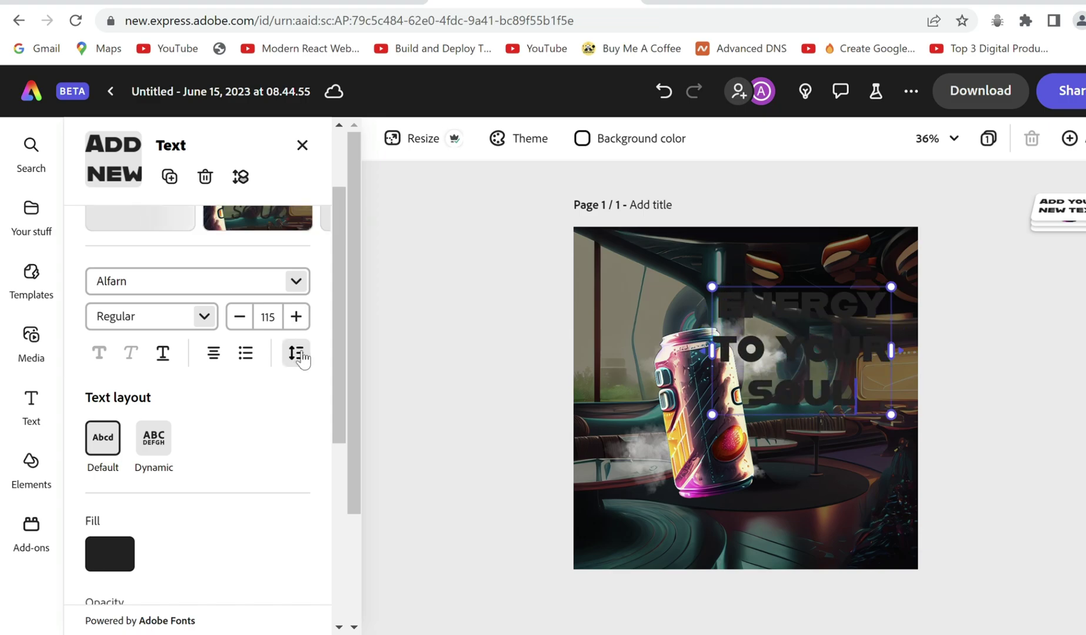
Step: Generate a purple slime texture effect for the title text
scroll(296, 350, down, 3)
scroll(305, 359, down, 2)
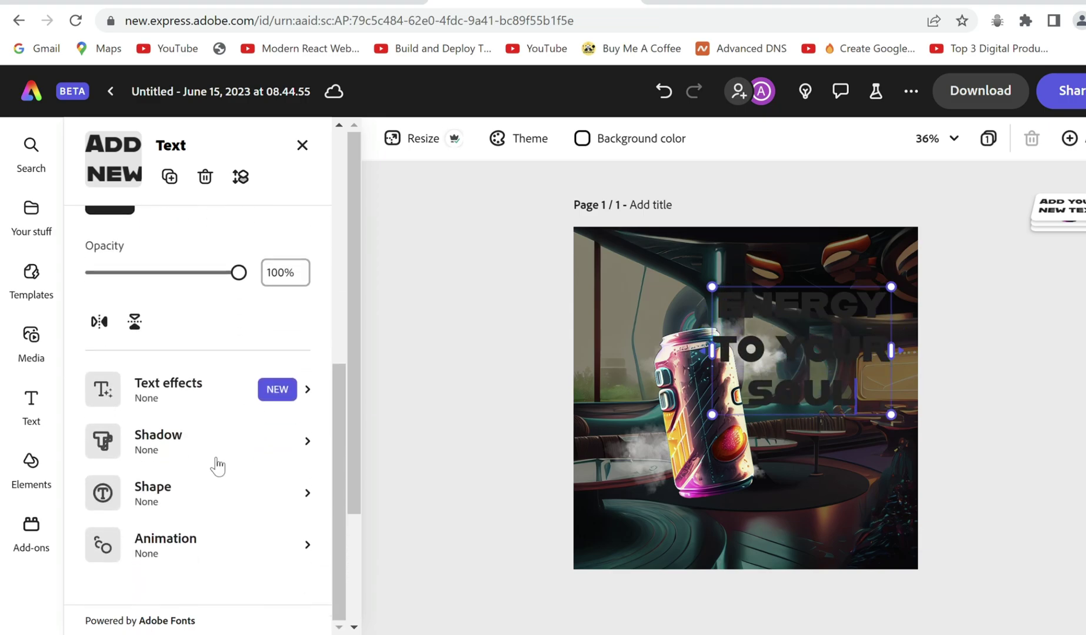
click(184, 397)
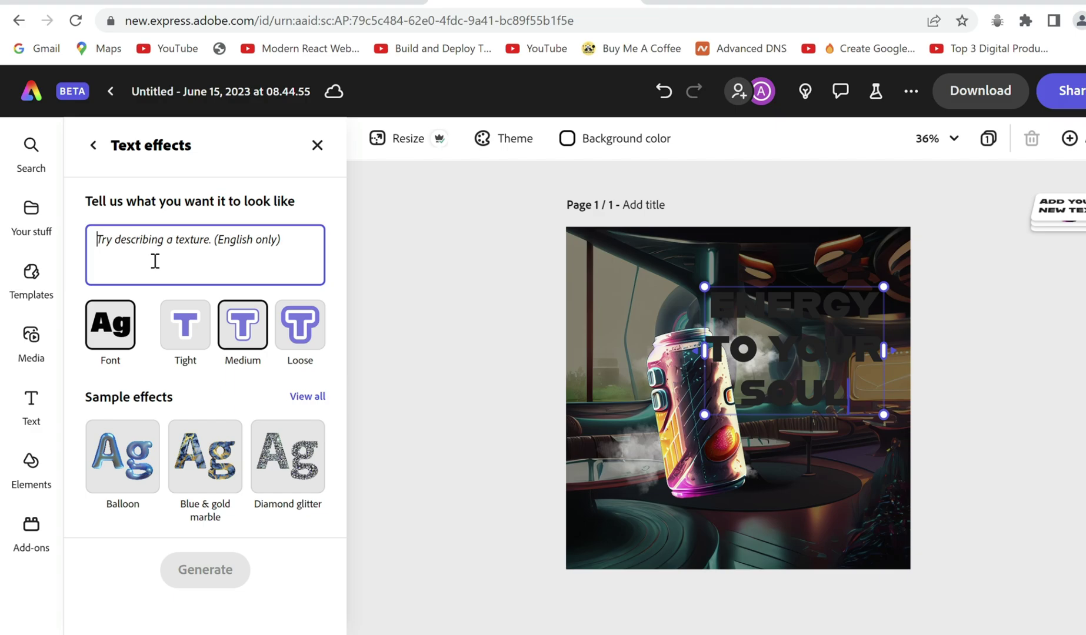
text(purp)
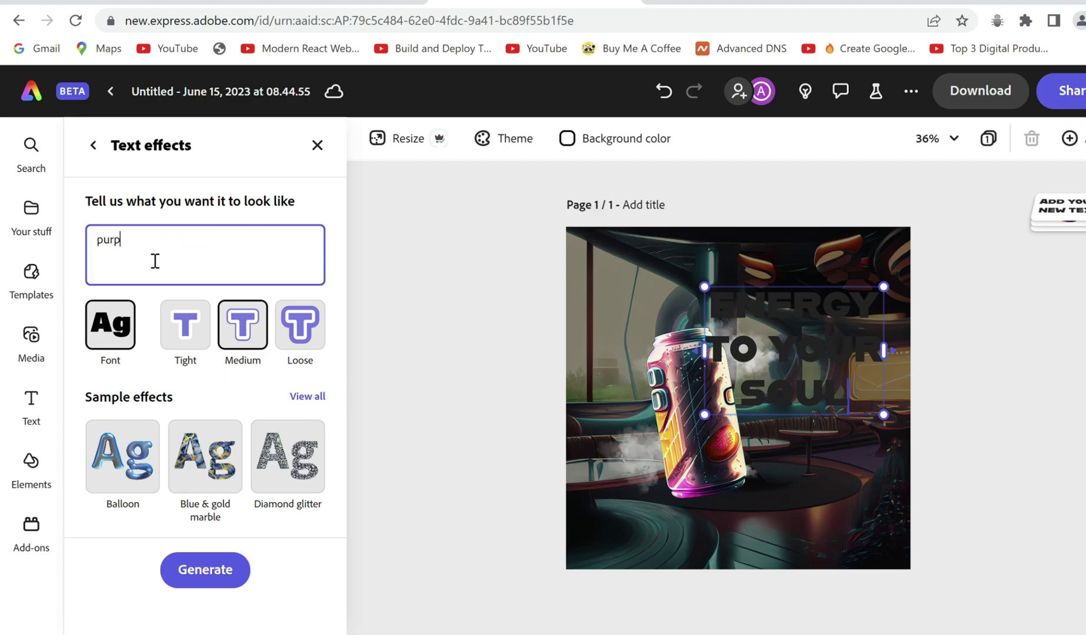
text(me)
key(Return)
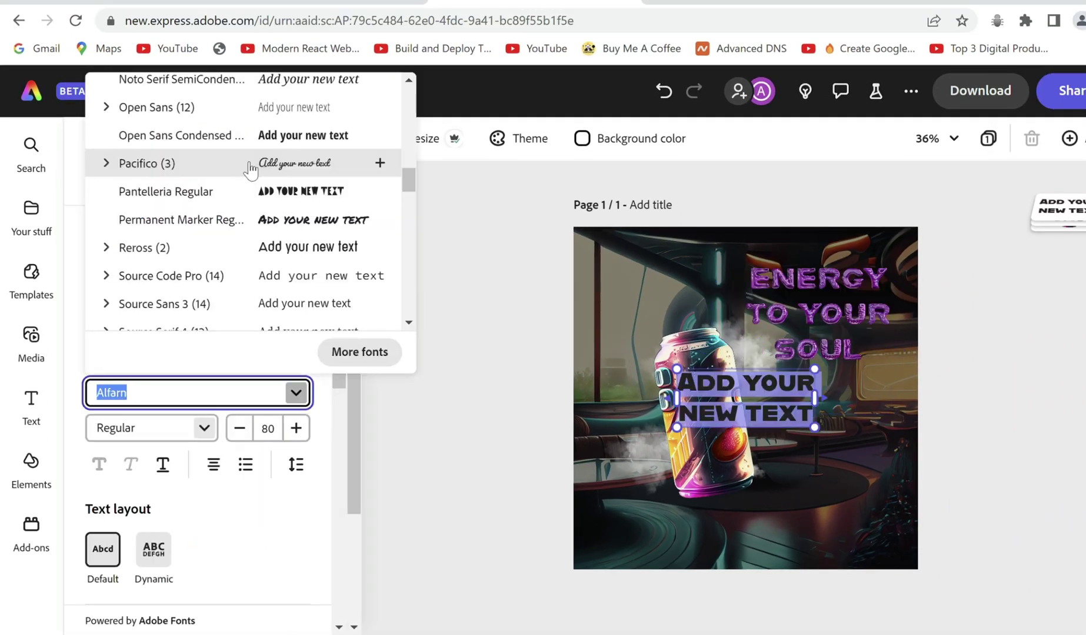
Step: Type the 'Space Flavour 42' caption in Pacifico and move it near the bottom
click(249, 163)
text(Juice Flavoured)
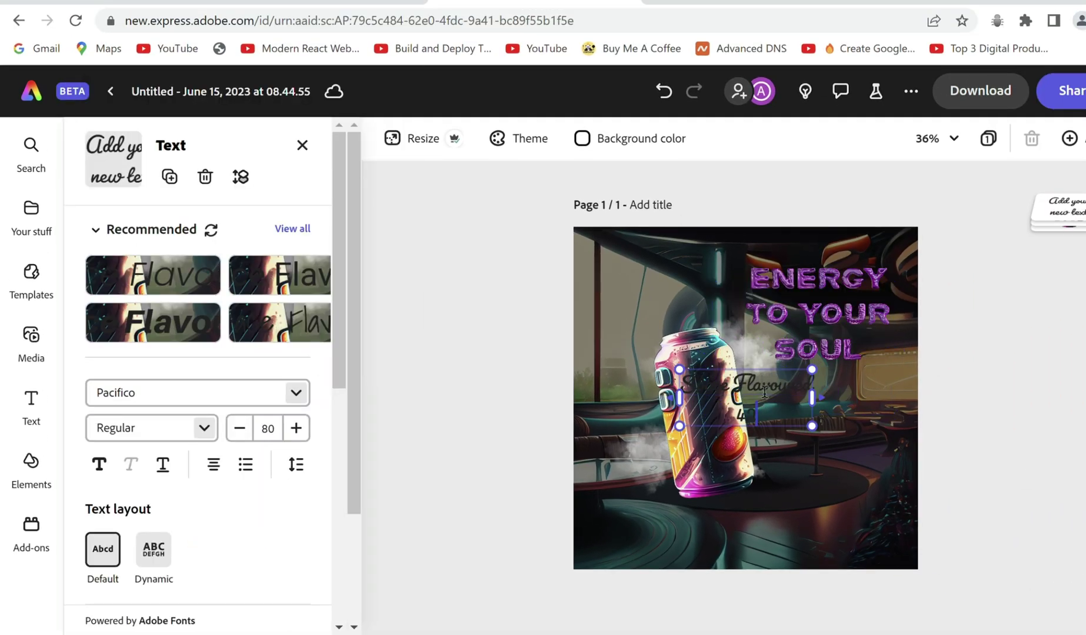
drag(764, 393, 687, 489)
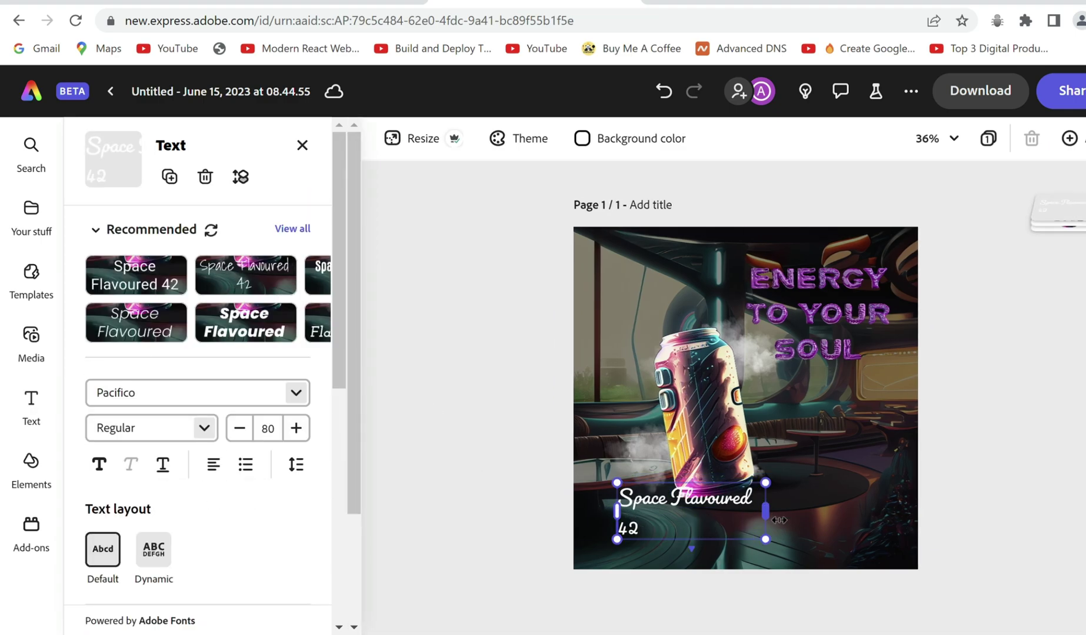
drag(652, 502, 648, 521)
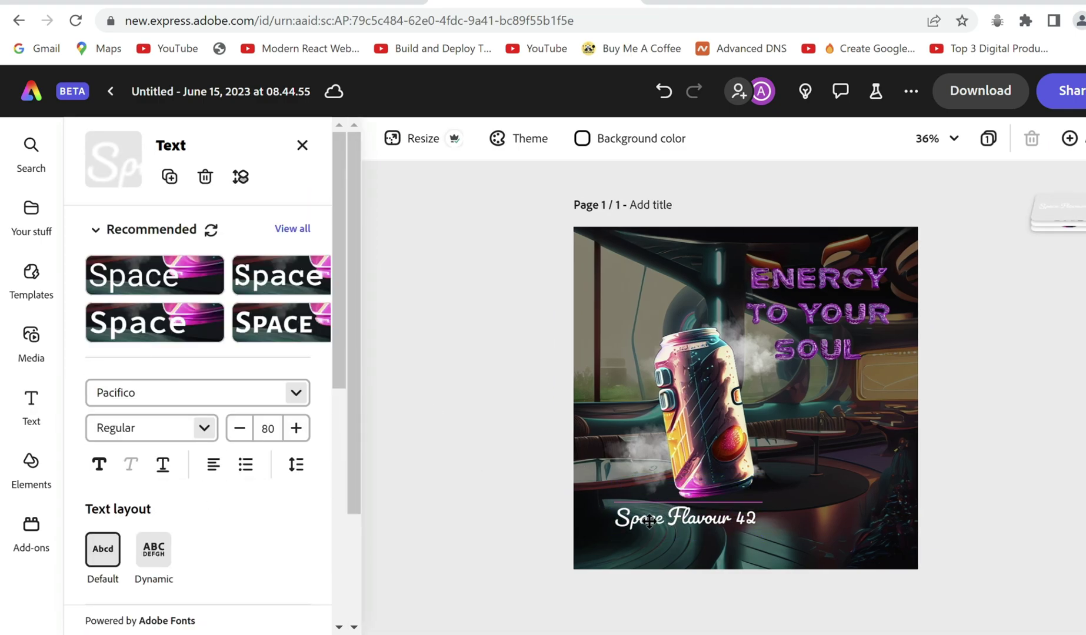
click(622, 297)
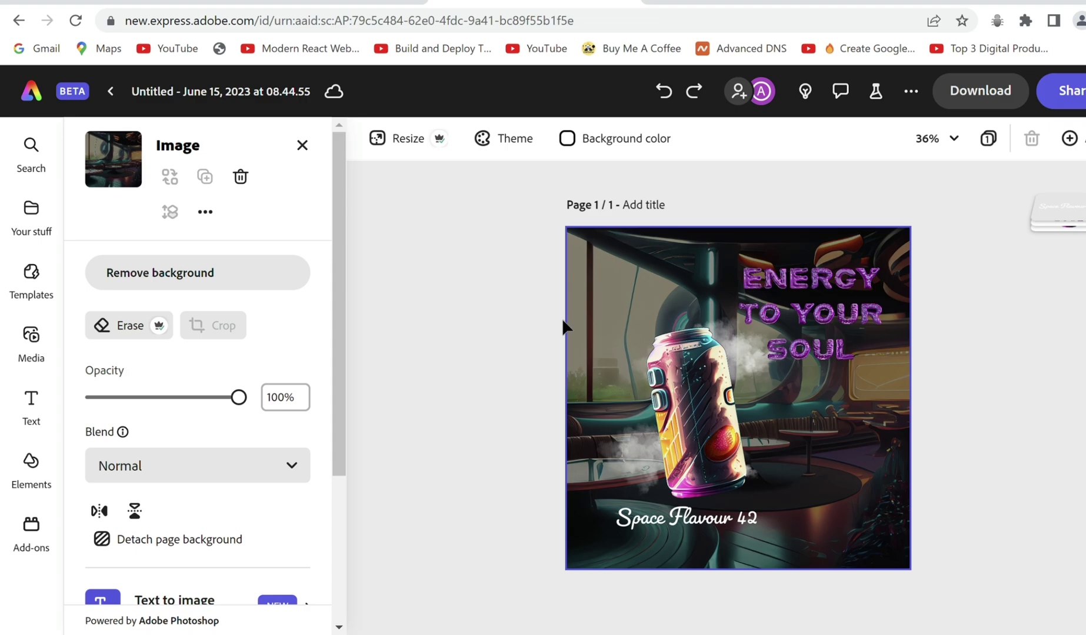
Step: Apply a looping Pulse animation to the cafe background with intensity 5
scroll(222, 396, down, 3)
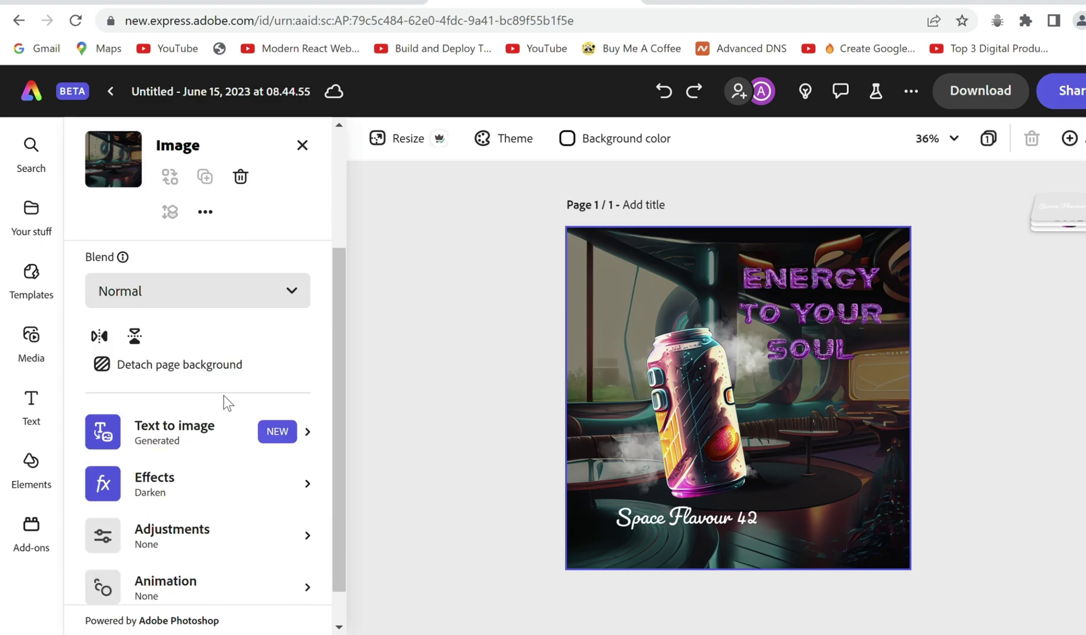
scroll(223, 395, down, 1)
click(229, 547)
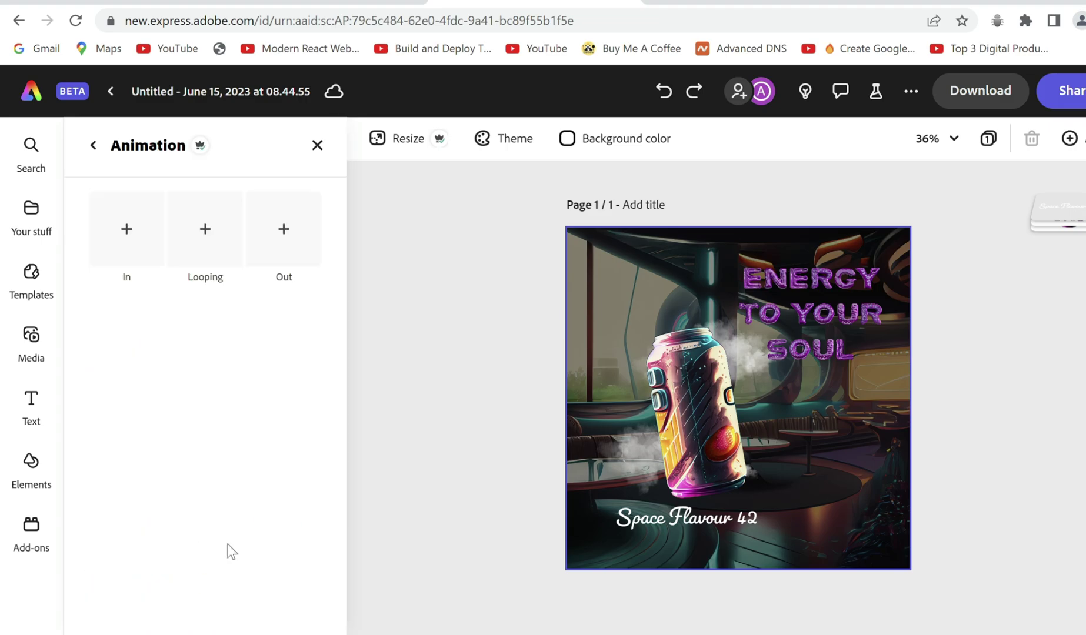
click(211, 263)
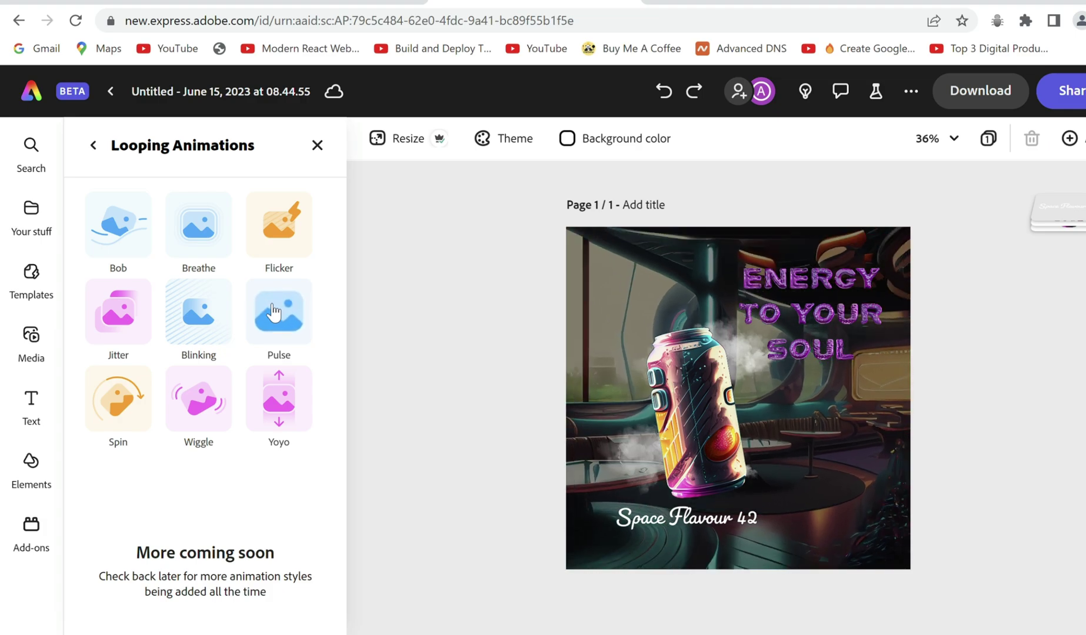
click(274, 313)
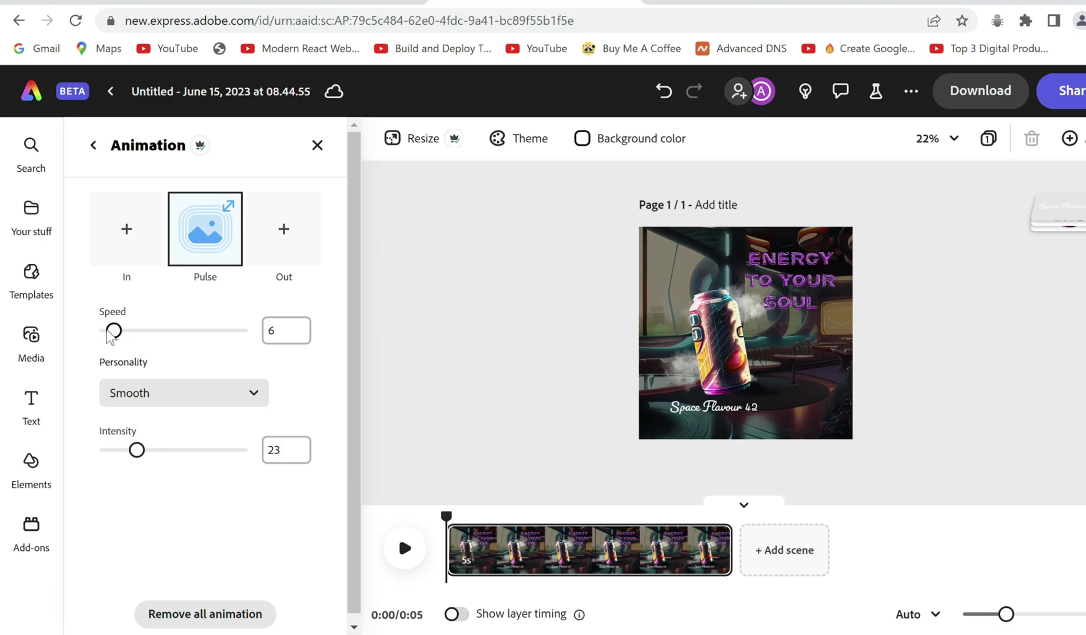
drag(131, 453, 109, 453)
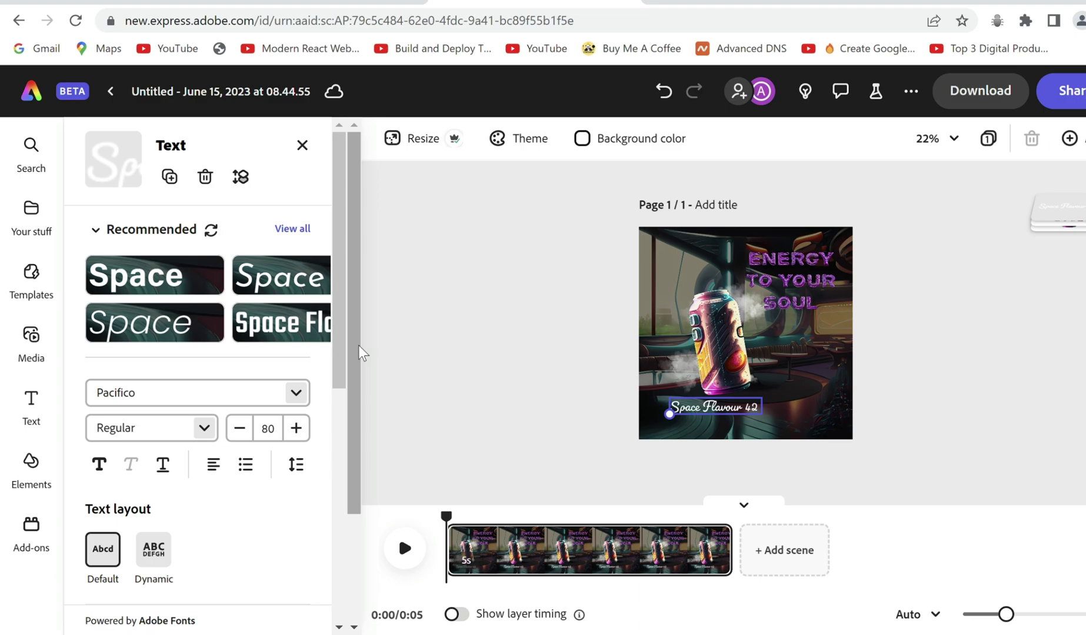
Step: Browse entrance animations for the Space Flavour 42 caption
scroll(247, 494, down, 5)
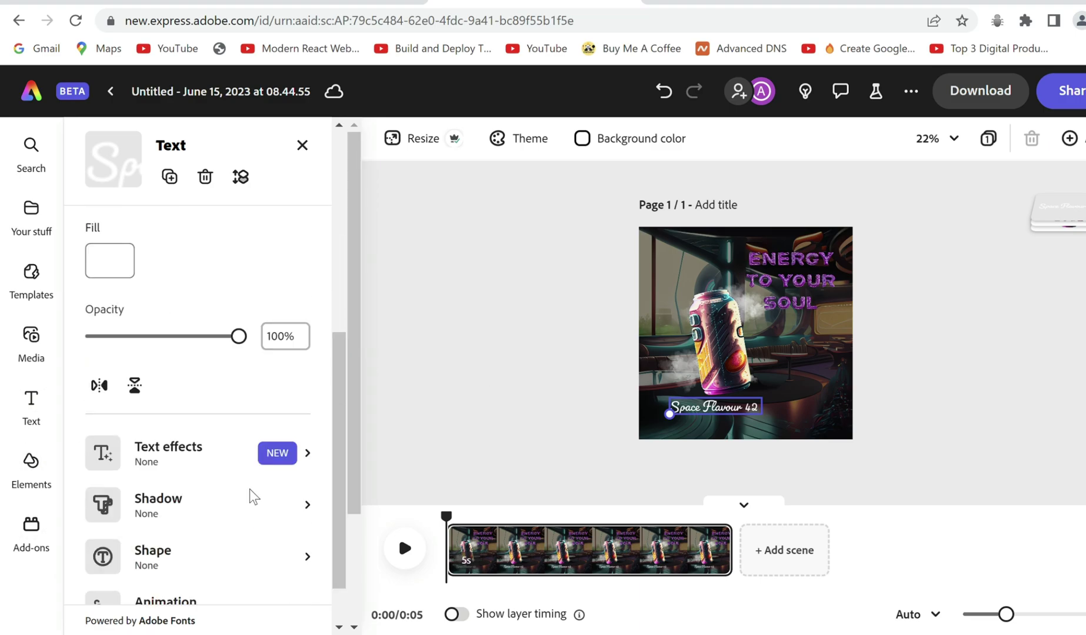
scroll(241, 530, down, 1)
click(237, 544)
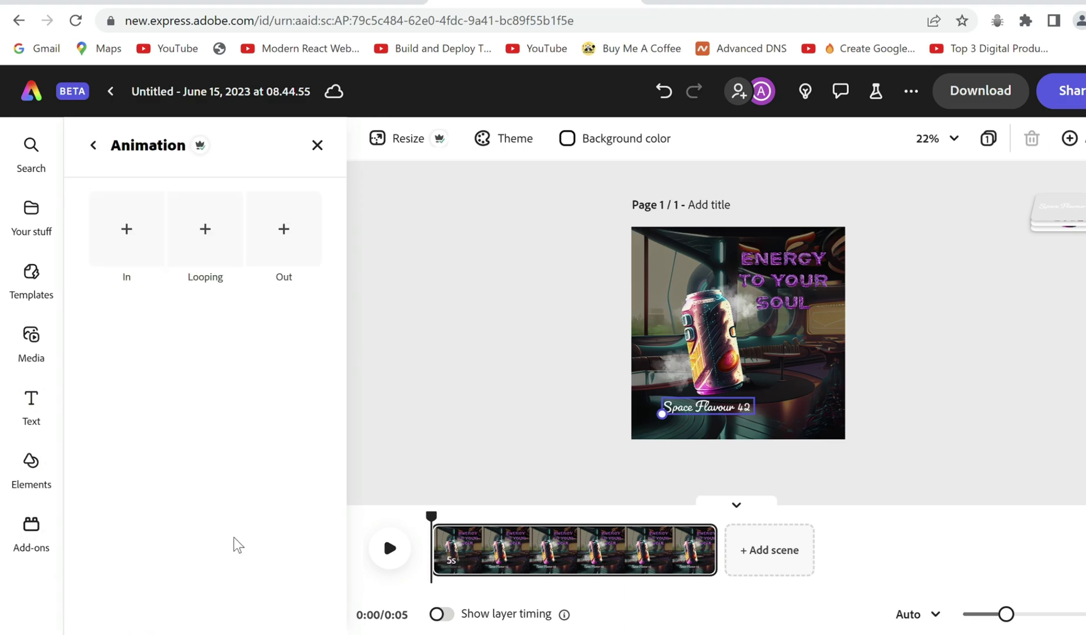
click(135, 260)
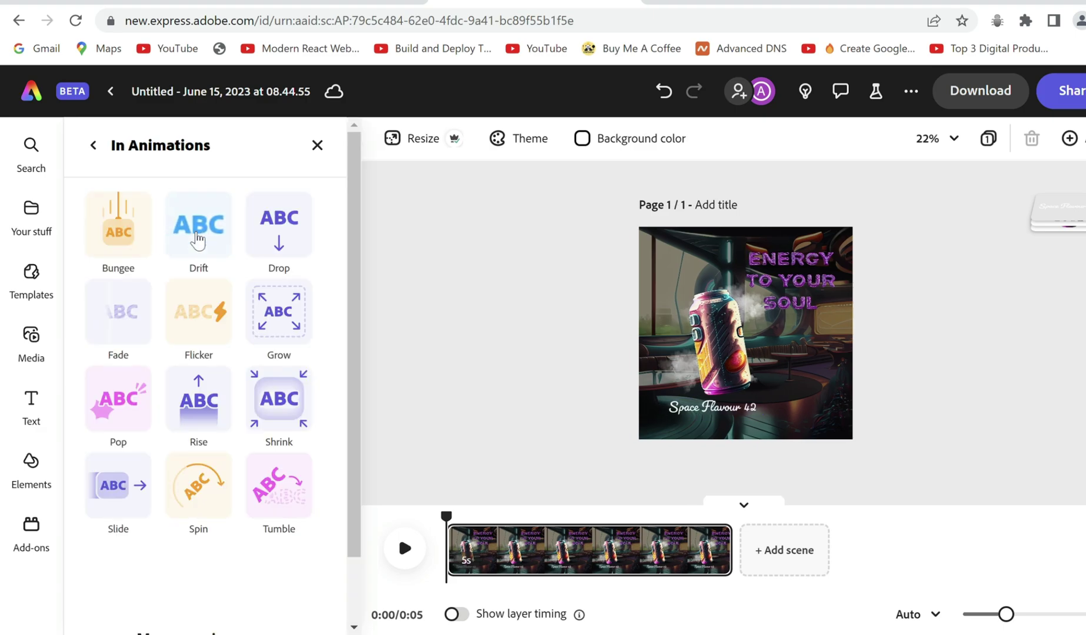
Step: Apply the Drift entrance animation to the smoke element
click(198, 238)
scroll(179, 341, down, 3)
scroll(180, 341, down, 2)
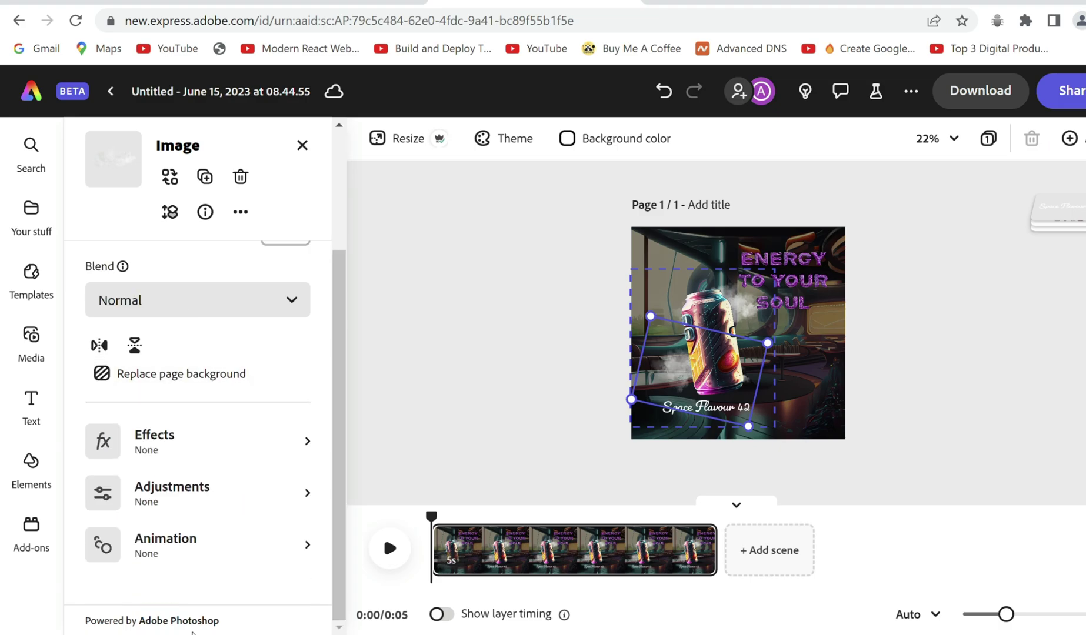
click(166, 544)
click(125, 258)
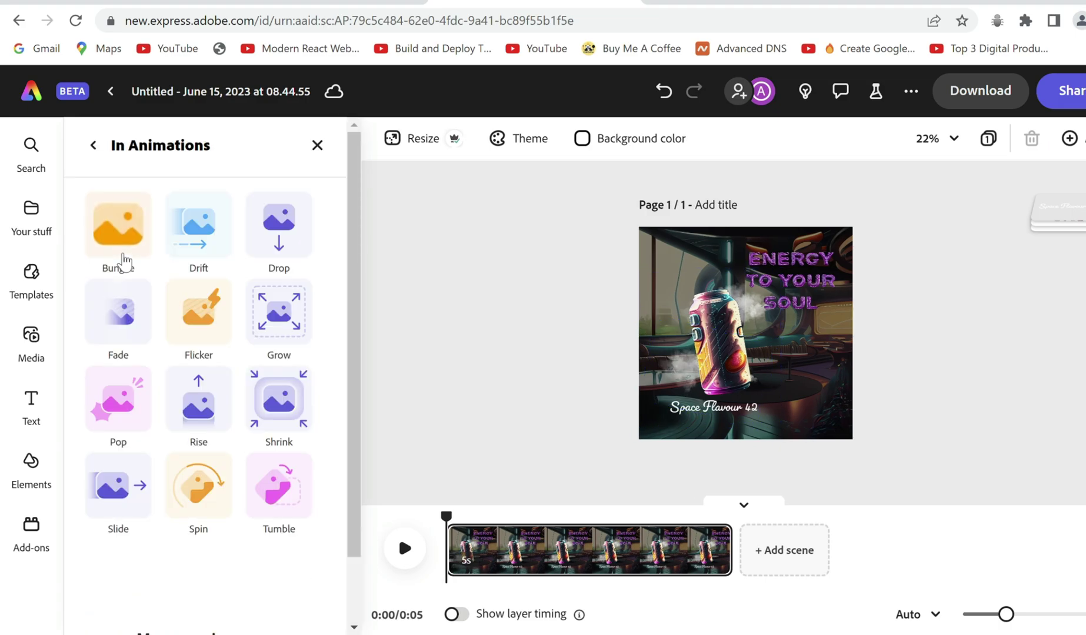
click(205, 250)
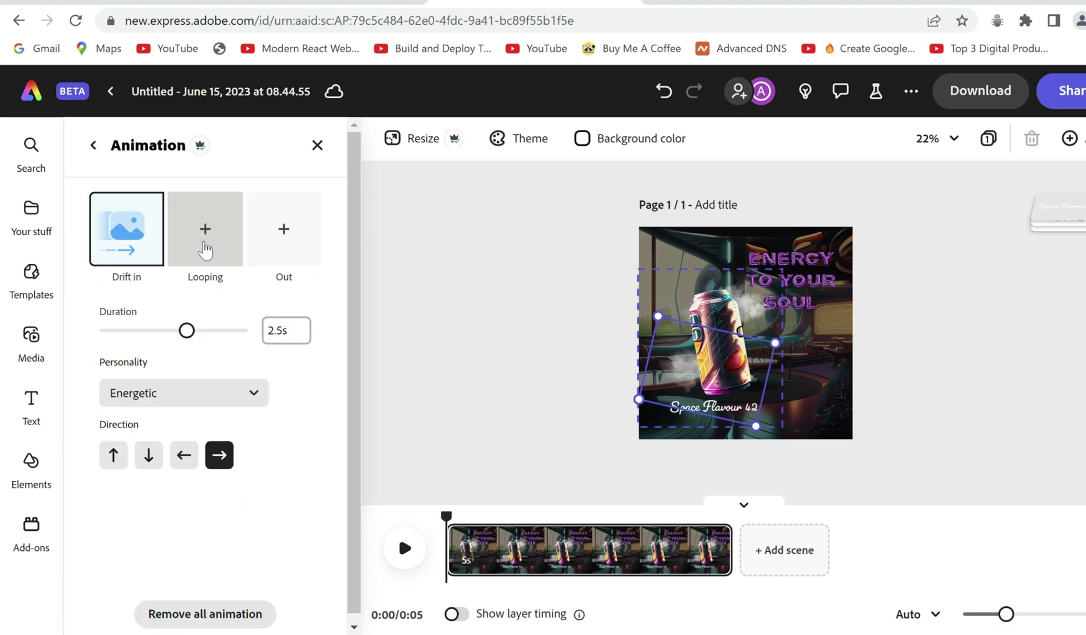
Step: Reapply Drift to the smoke with its direction set to left
click(138, 255)
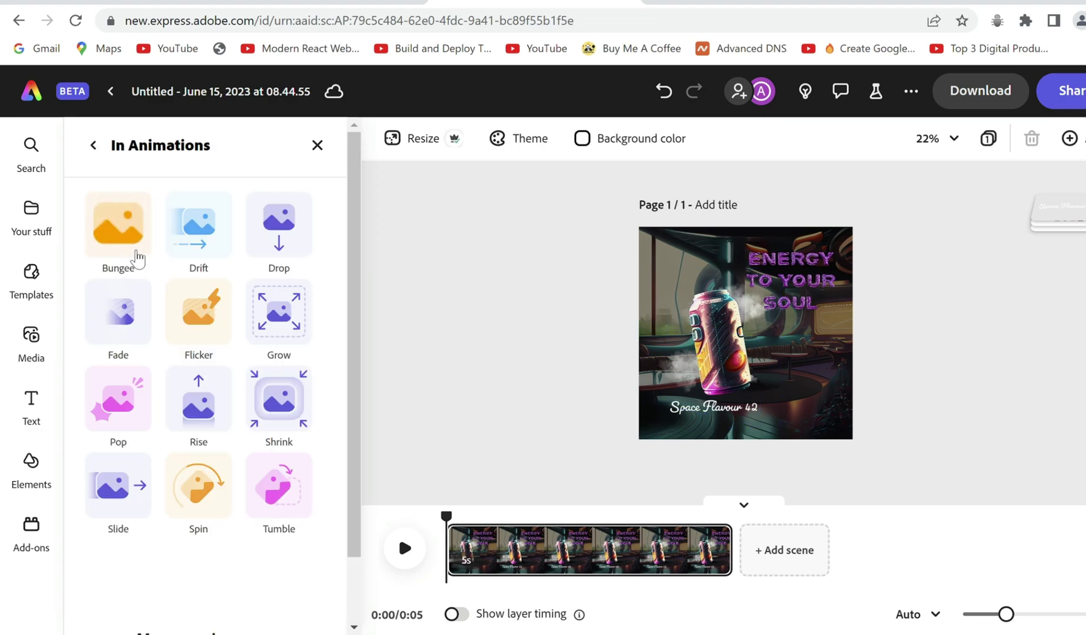
click(194, 250)
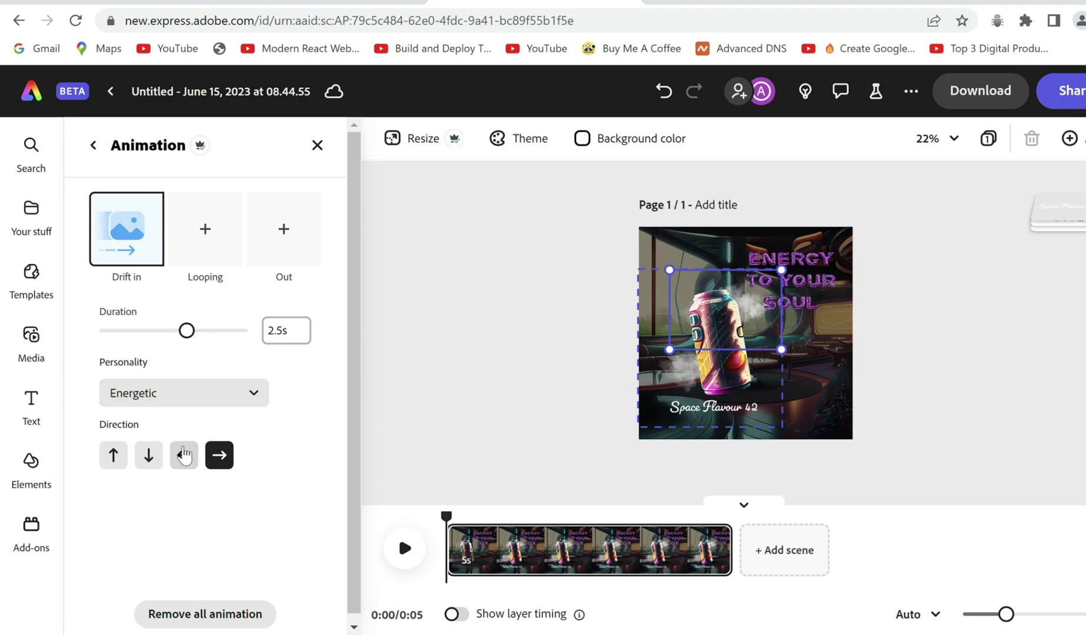
click(184, 455)
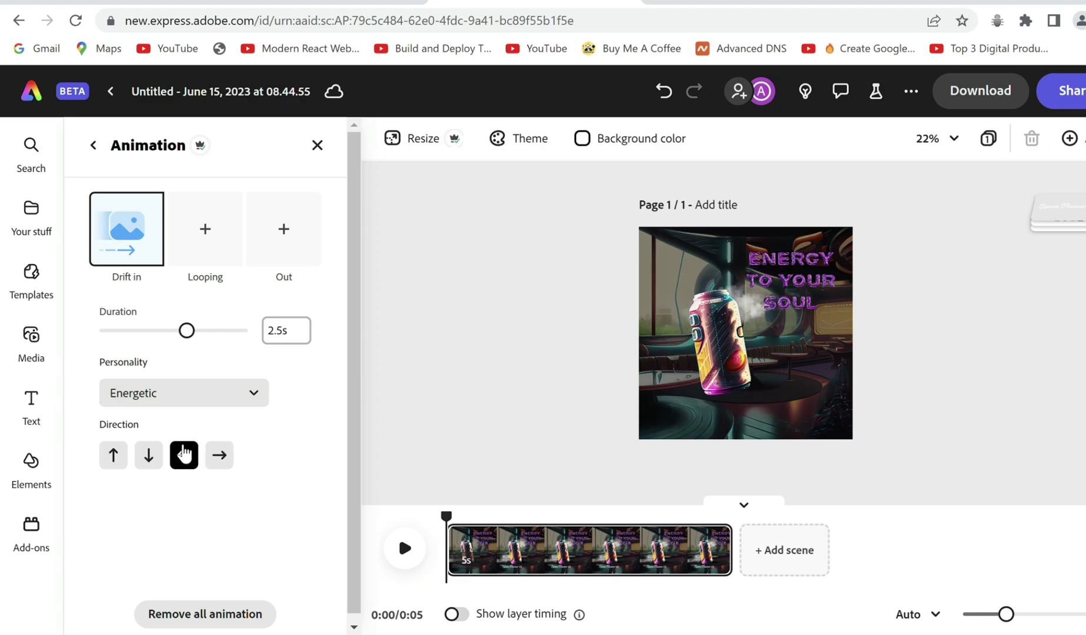
click(723, 365)
Step: Give the drink can a looping Bob animation
scroll(235, 418, down, 3)
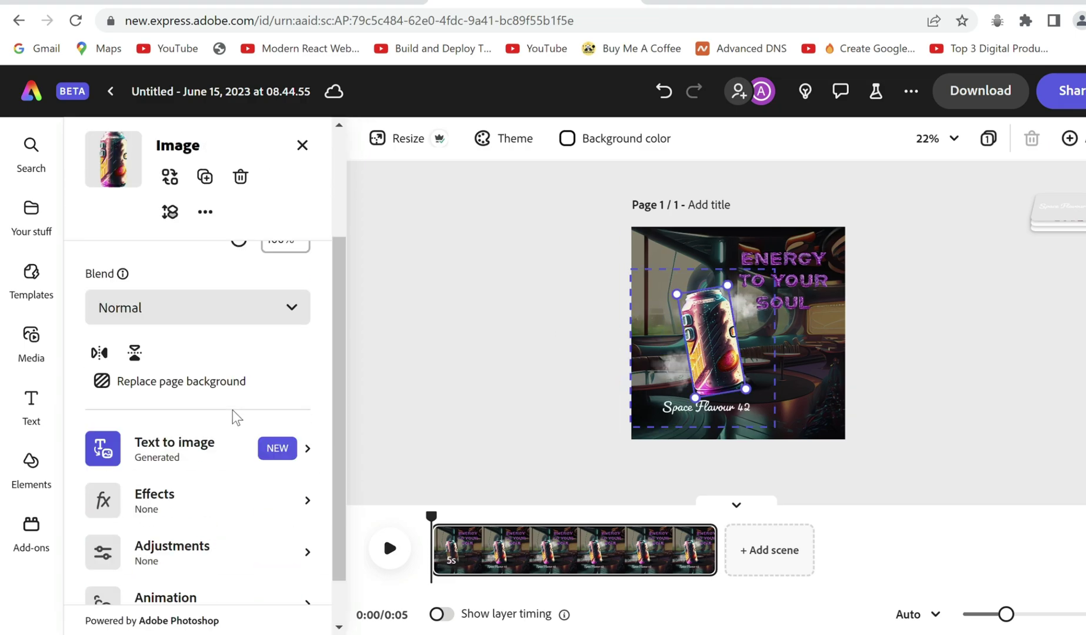
scroll(235, 418, down, 1)
click(227, 543)
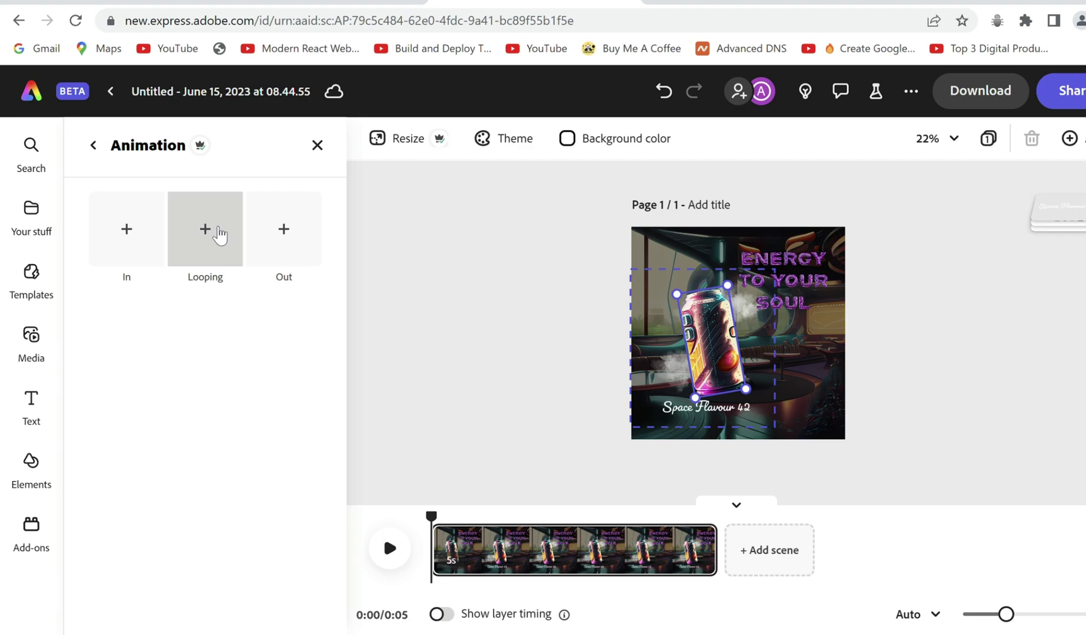
click(212, 234)
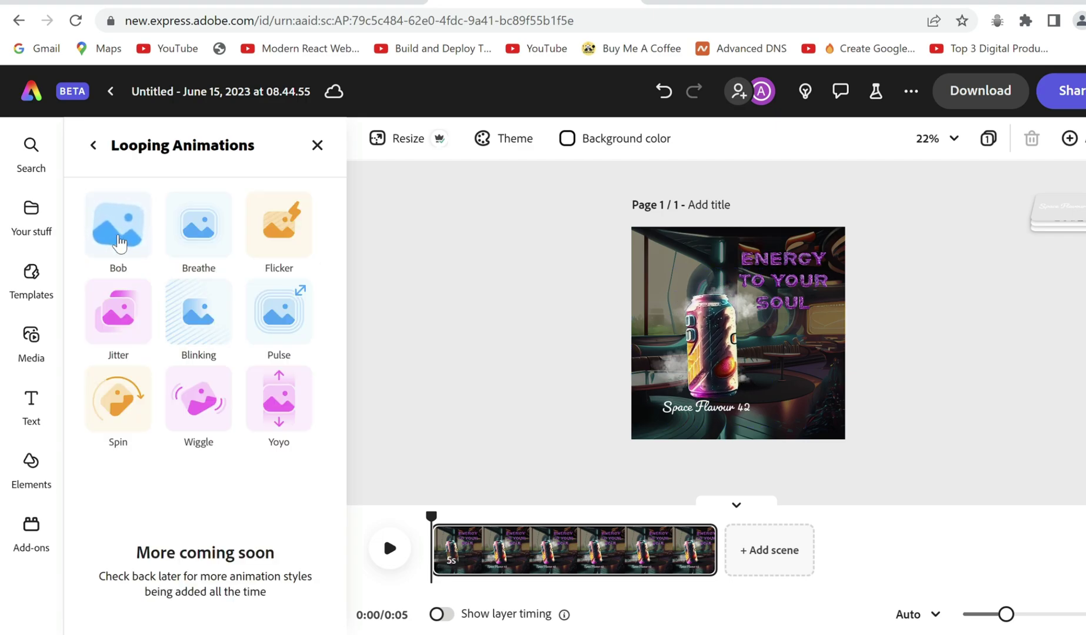
click(119, 241)
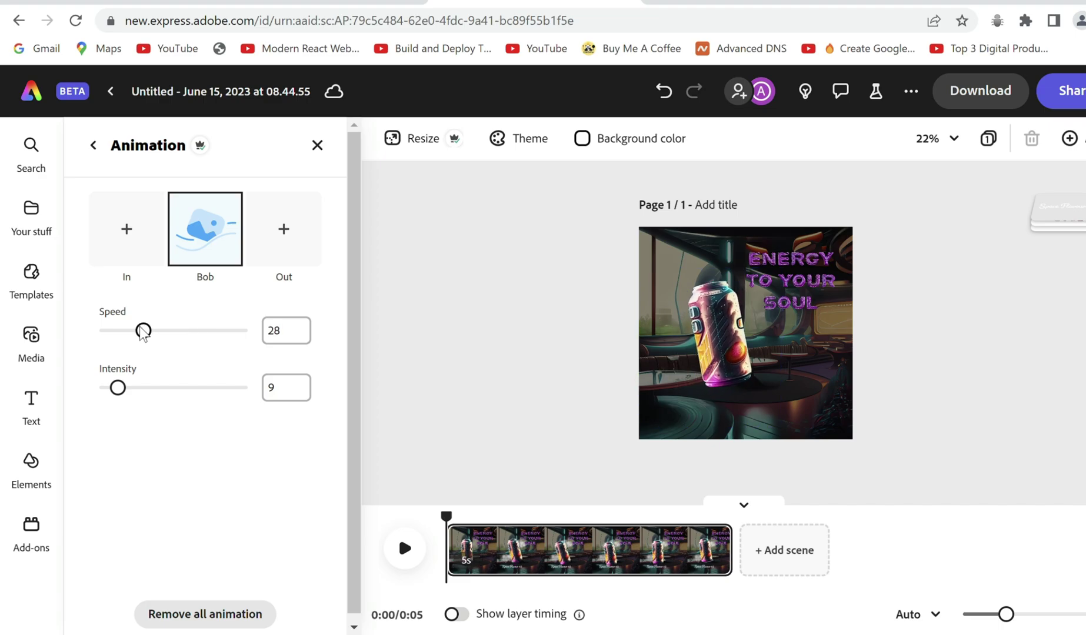
Step: Apply the looping Flicker animation to the ENERGY TO YOUR SOUL title
click(802, 307)
scroll(284, 335, down, 5)
click(213, 550)
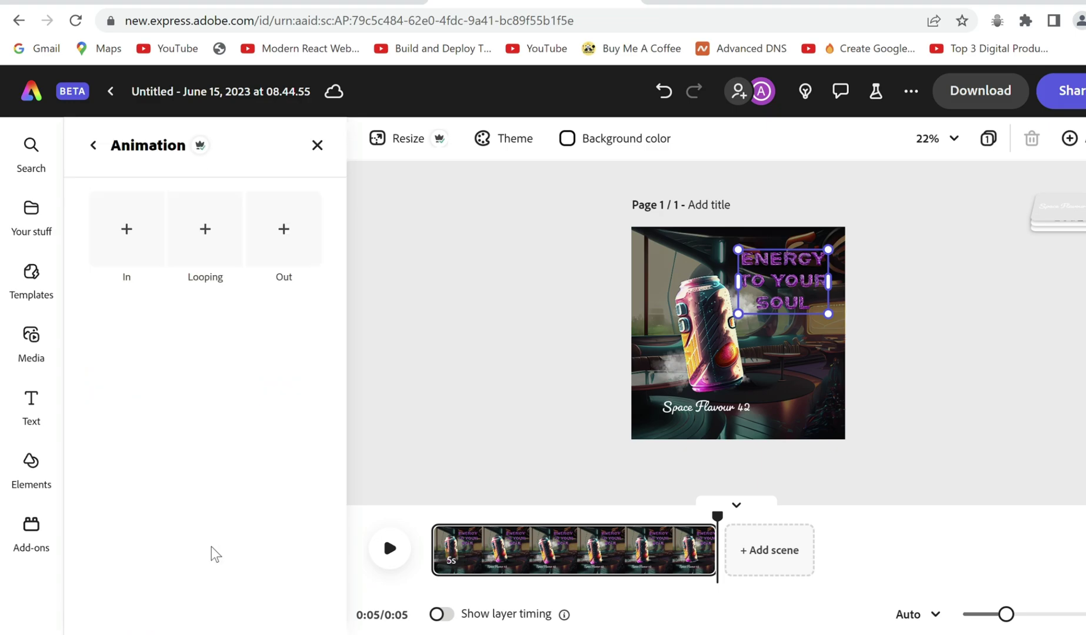
click(203, 250)
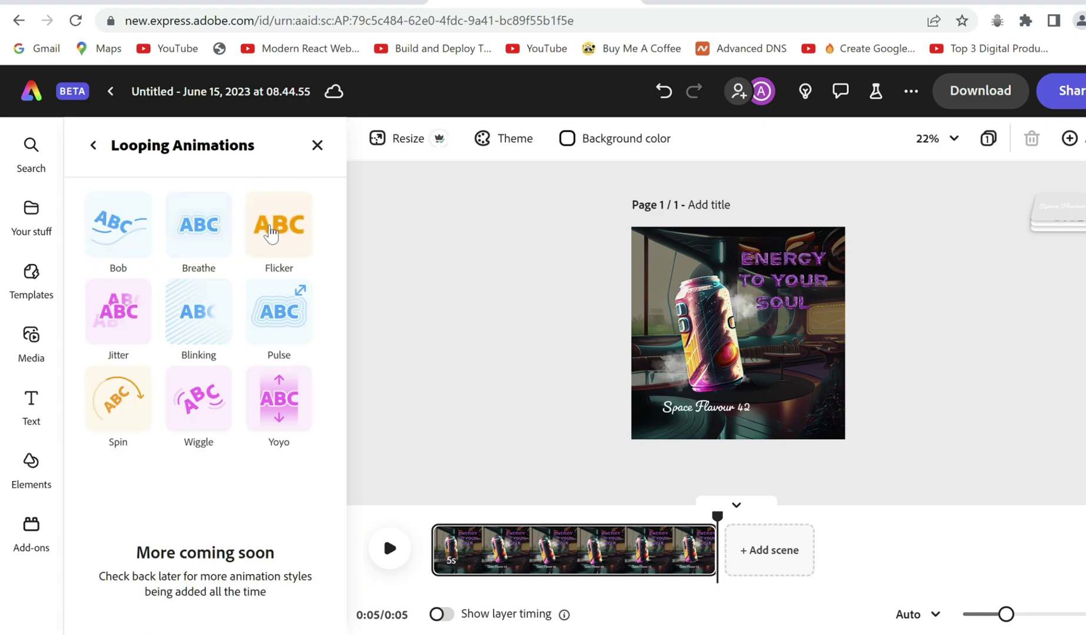
click(271, 233)
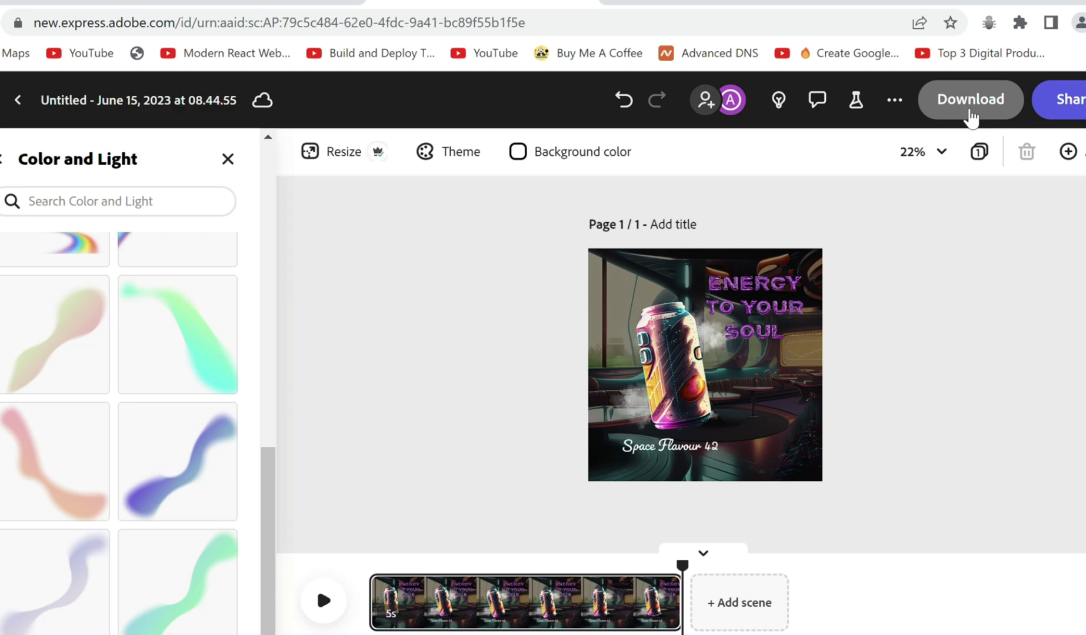
Step: Download the animated post as an MP4 at 4K video resolution
click(976, 94)
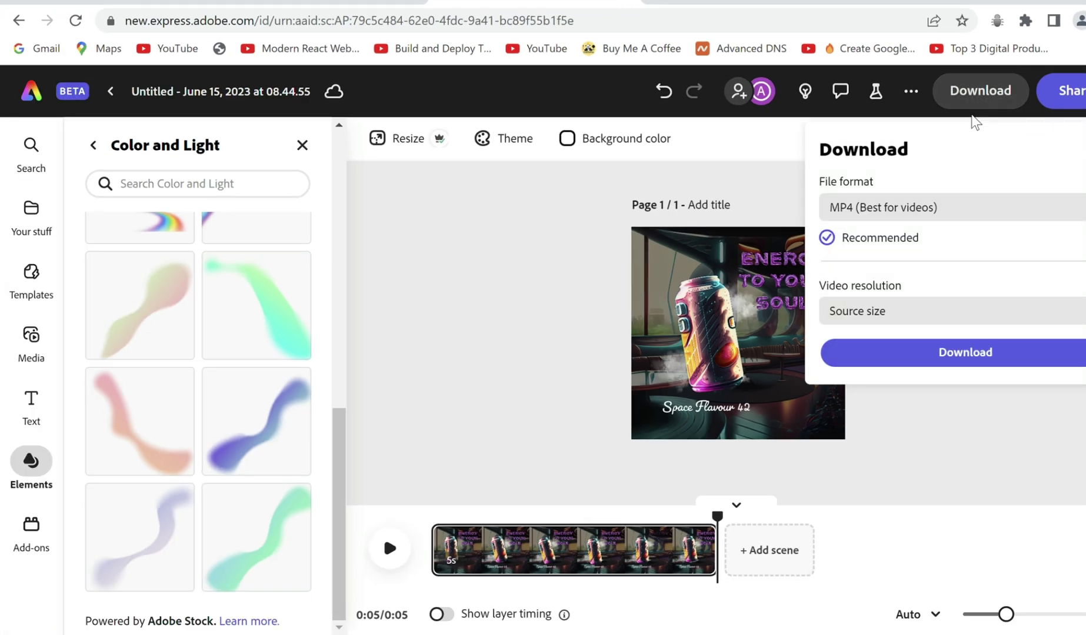
click(968, 312)
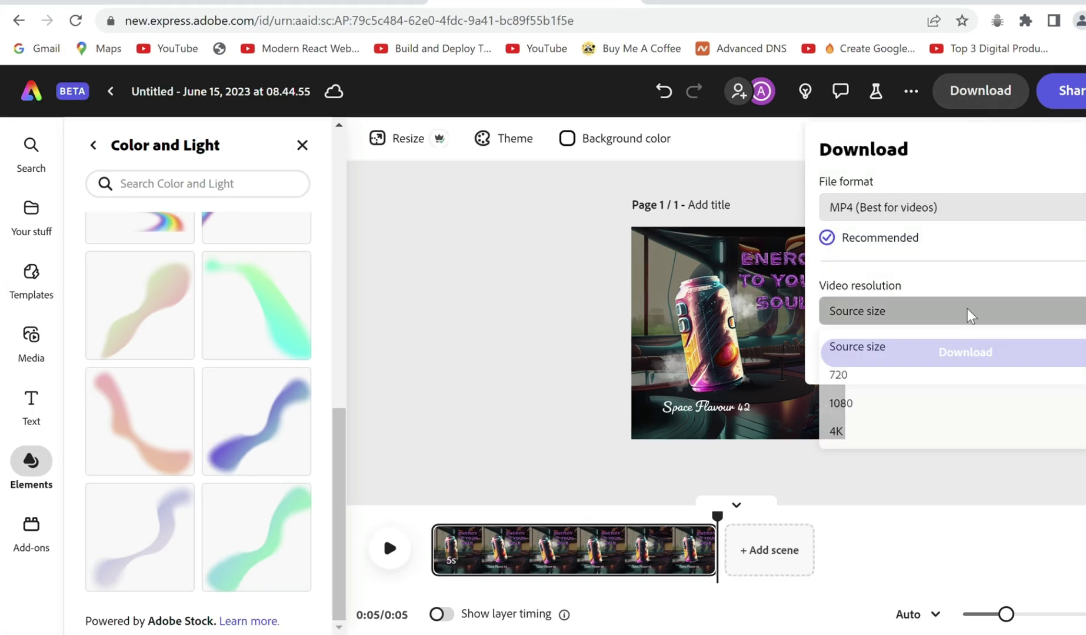
click(926, 432)
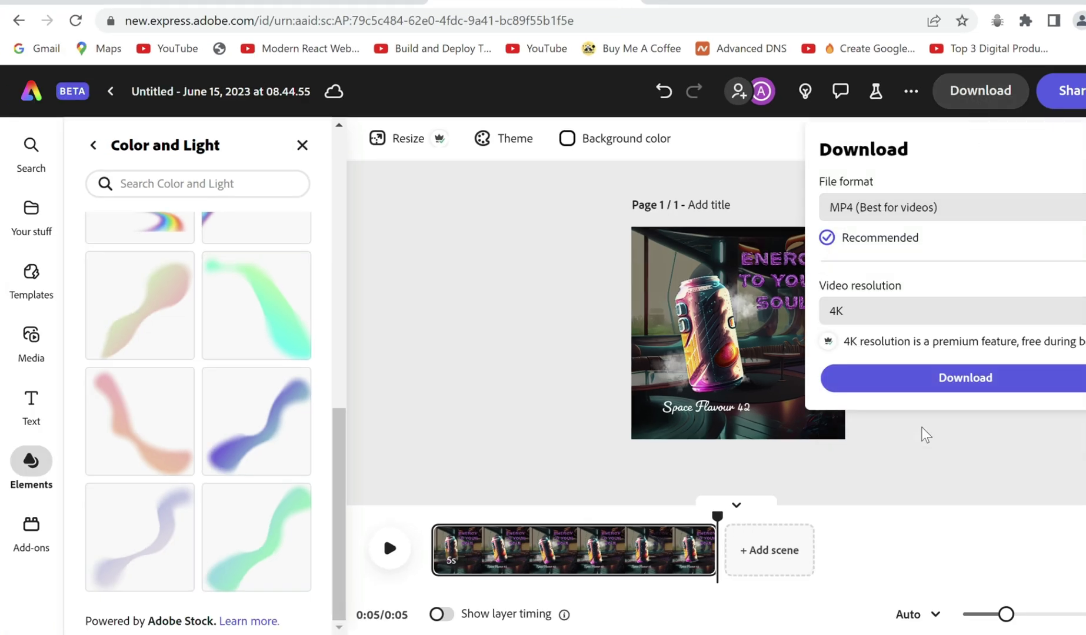
click(931, 389)
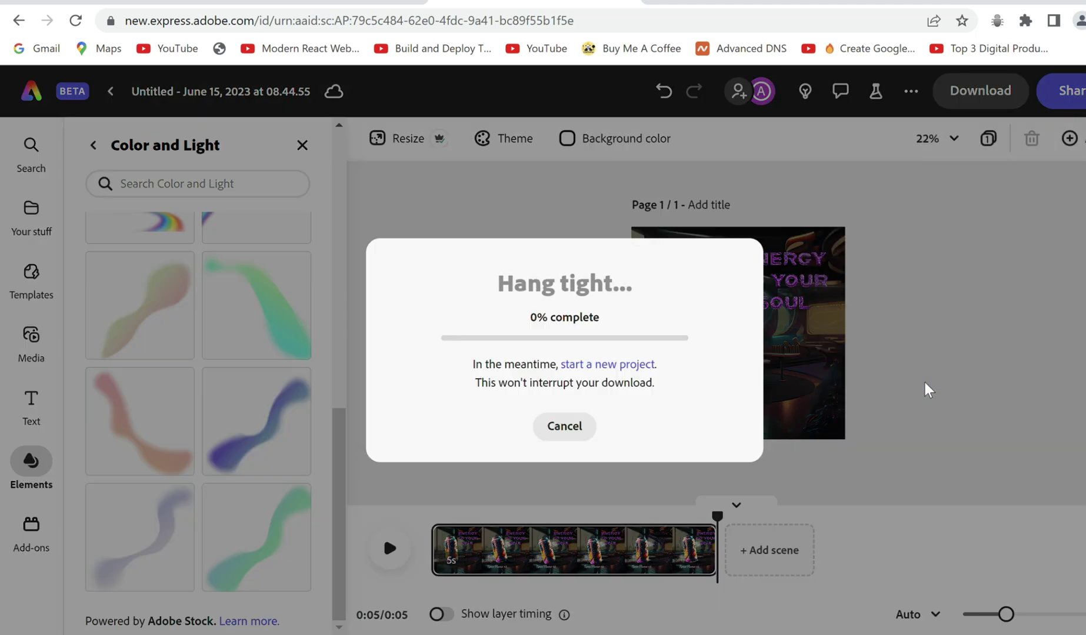